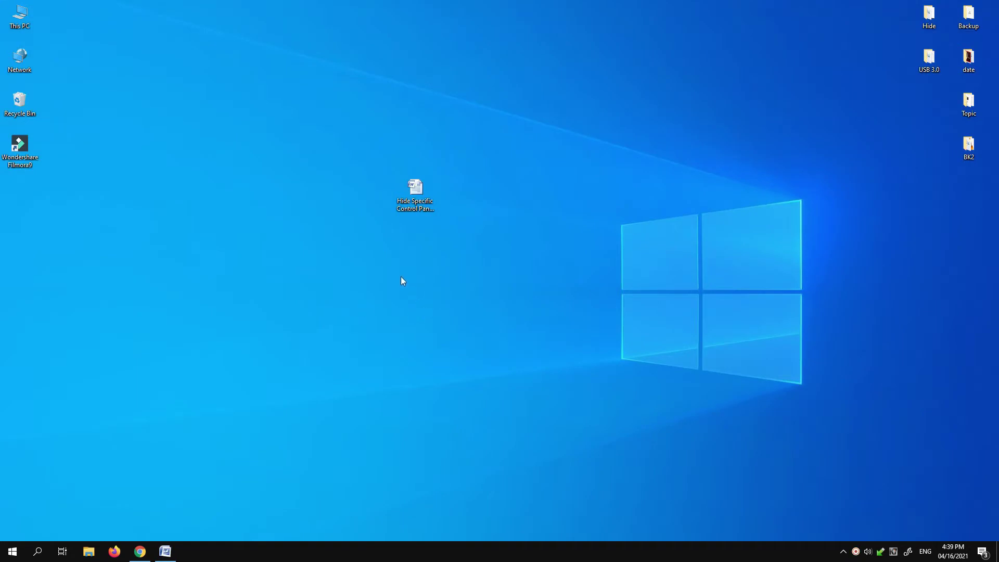
# - Open Control Panel from a Windows search, restore its window to a smaller size and place it on the desktop's far side
pyautogui.click(39, 553)
pyautogui.write('con')
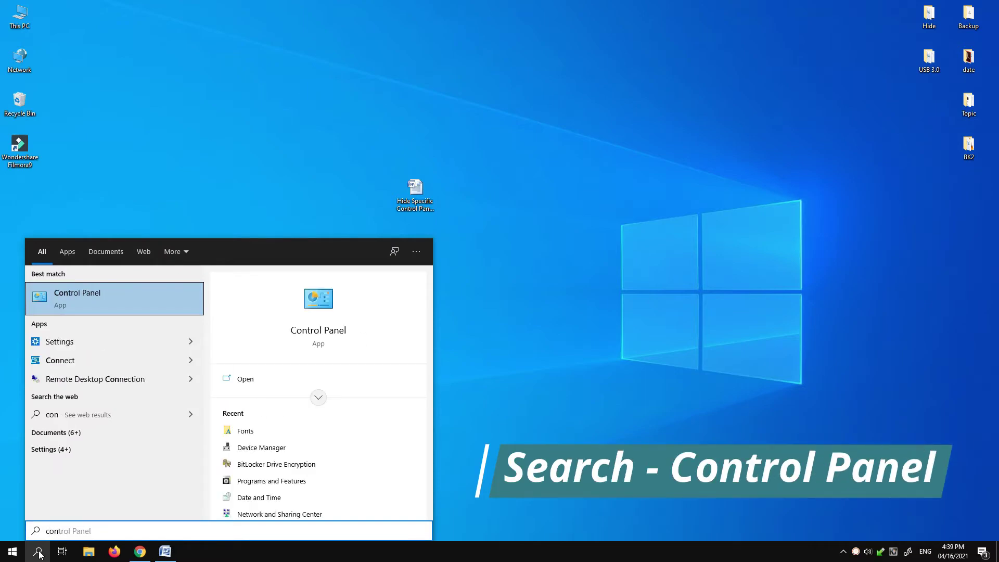
pyautogui.click(78, 304)
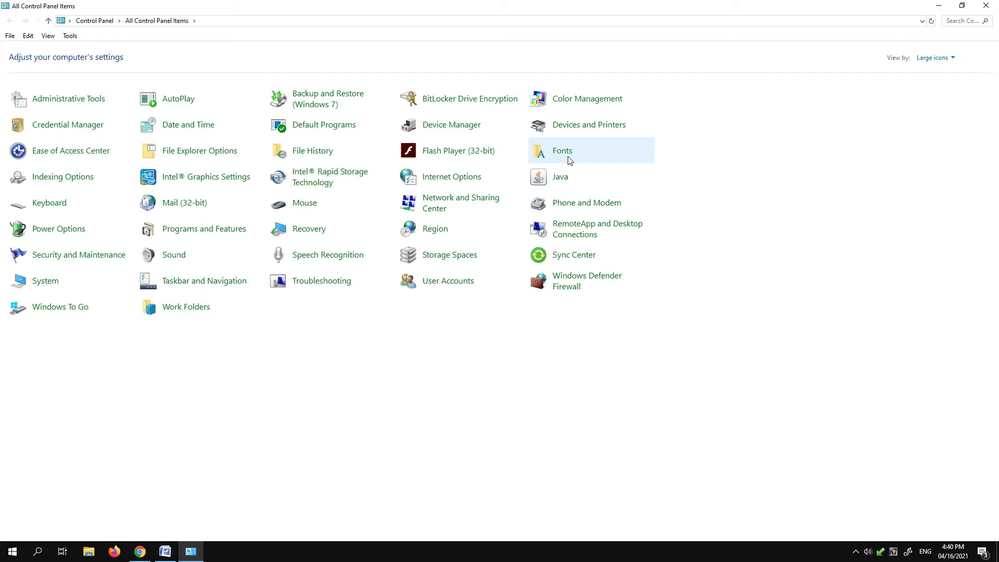
pyautogui.doubleClick(587, 9)
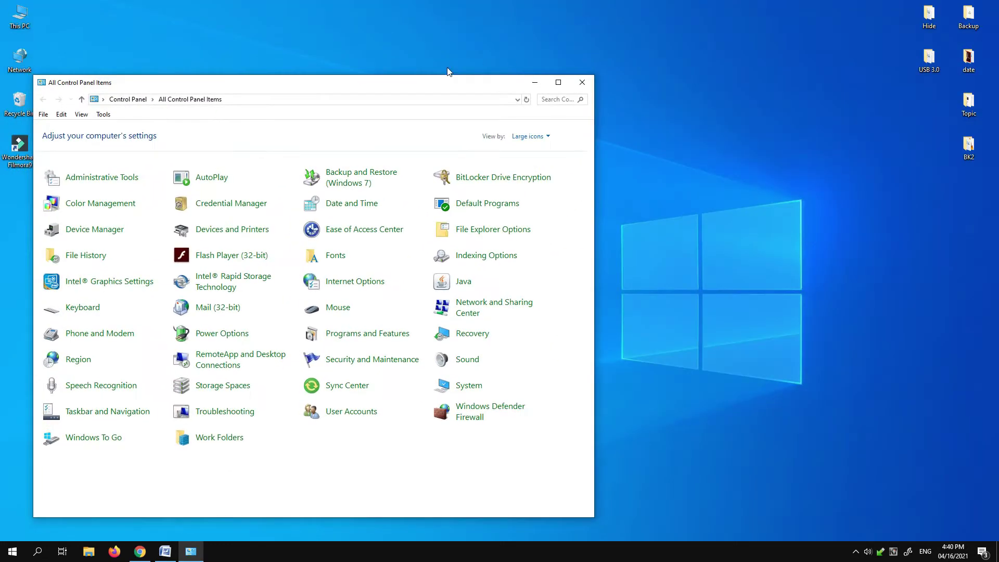
pyautogui.moveTo(397, 85); pyautogui.dragTo(797, 70)
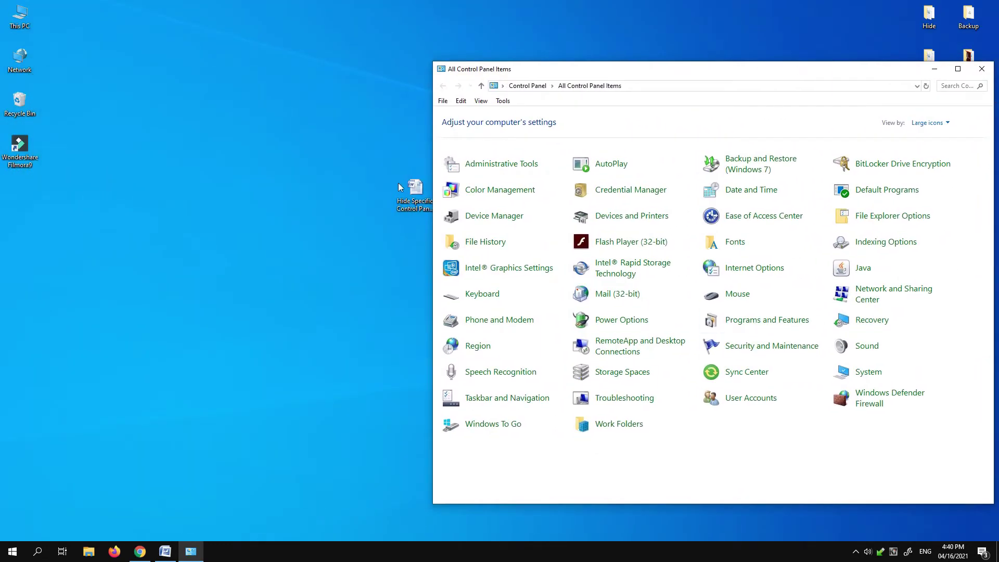
# - Open the desktop document "Hide Specific Control Panel Items" in Word and place its window beside Control Panel
pyautogui.doubleClick(412, 192)
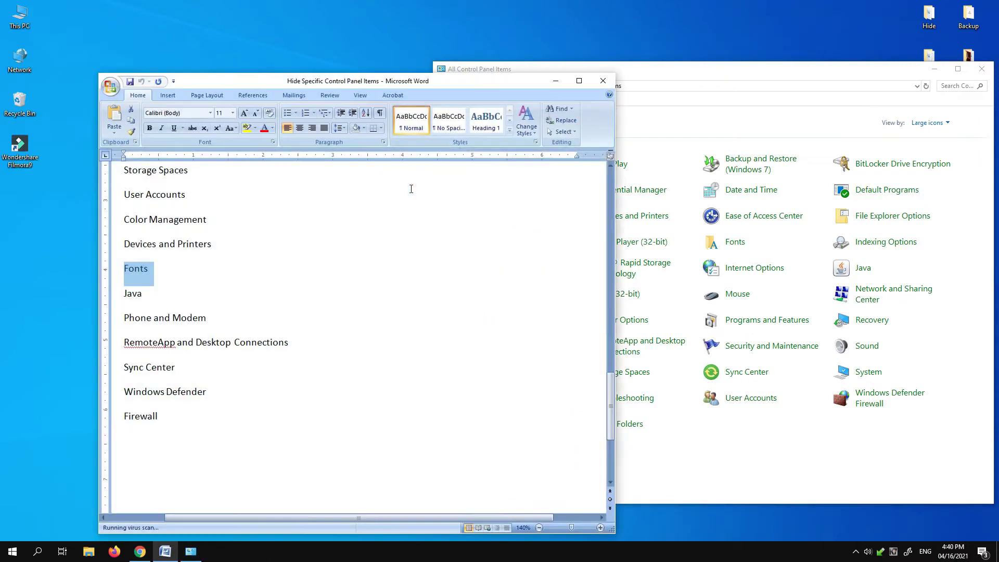
pyautogui.click(601, 81)
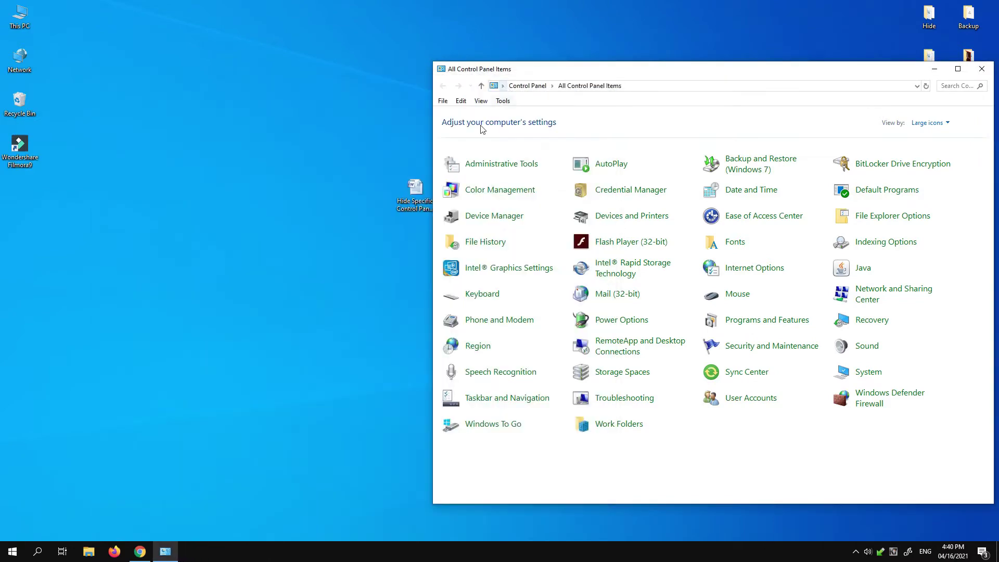
pyautogui.doubleClick(415, 193)
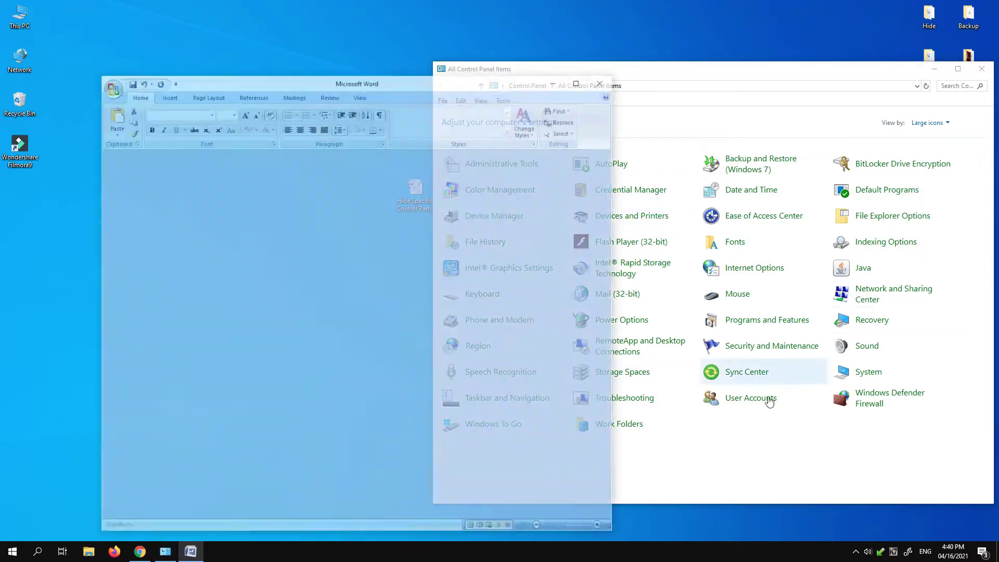
pyautogui.moveTo(433, 84); pyautogui.dragTo(348, 53)
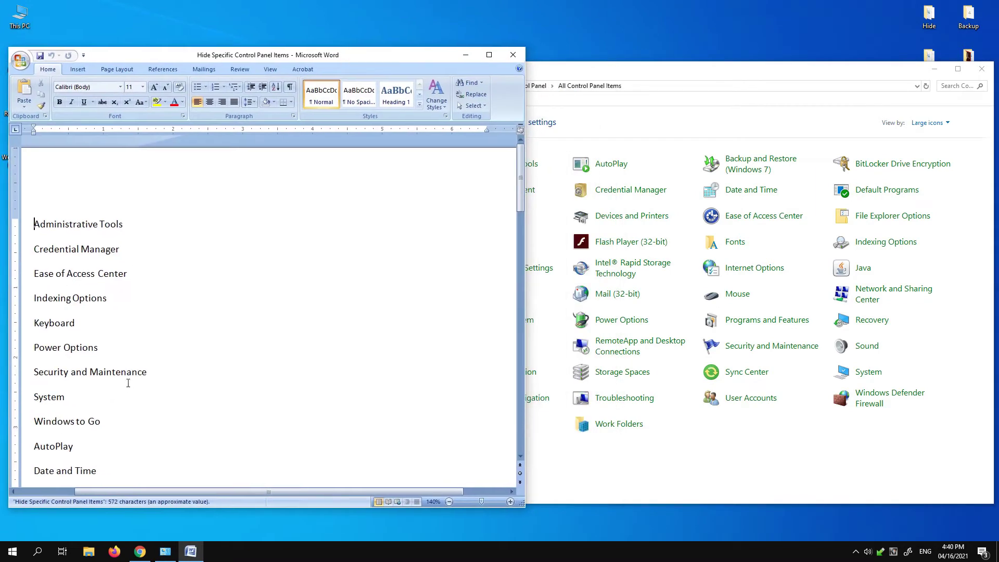
# - Copy the item name "Fonts" from the document's list and minimize the document
pyautogui.scroll(-15, 146, 379)
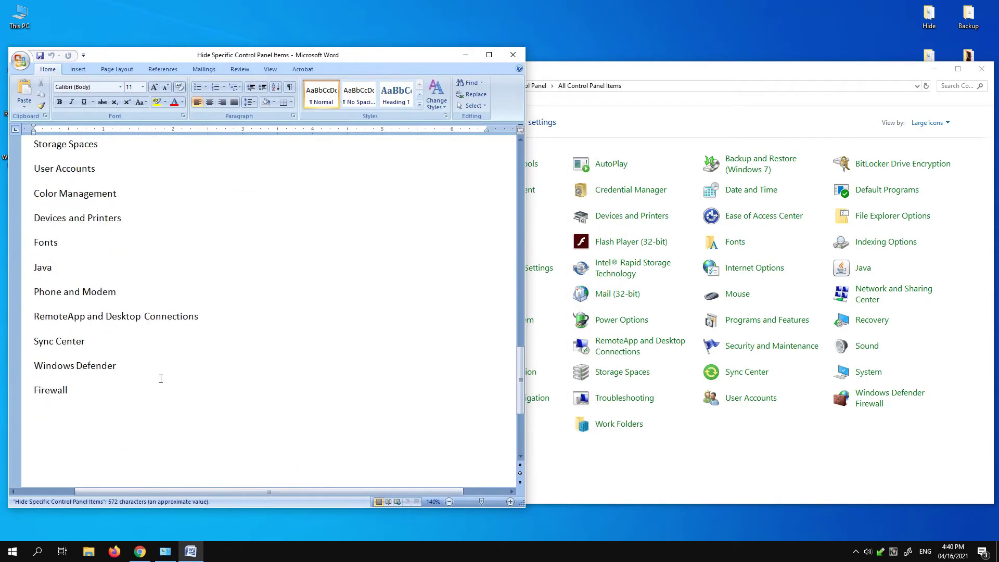
pyautogui.doubleClick(46, 244)
pyautogui.rightClick(49, 247)
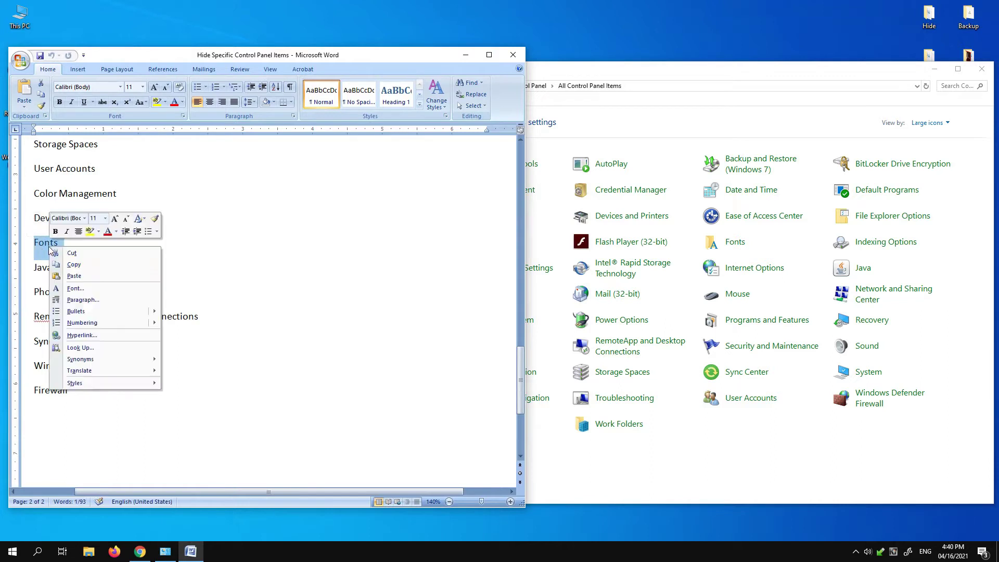
pyautogui.click(64, 266)
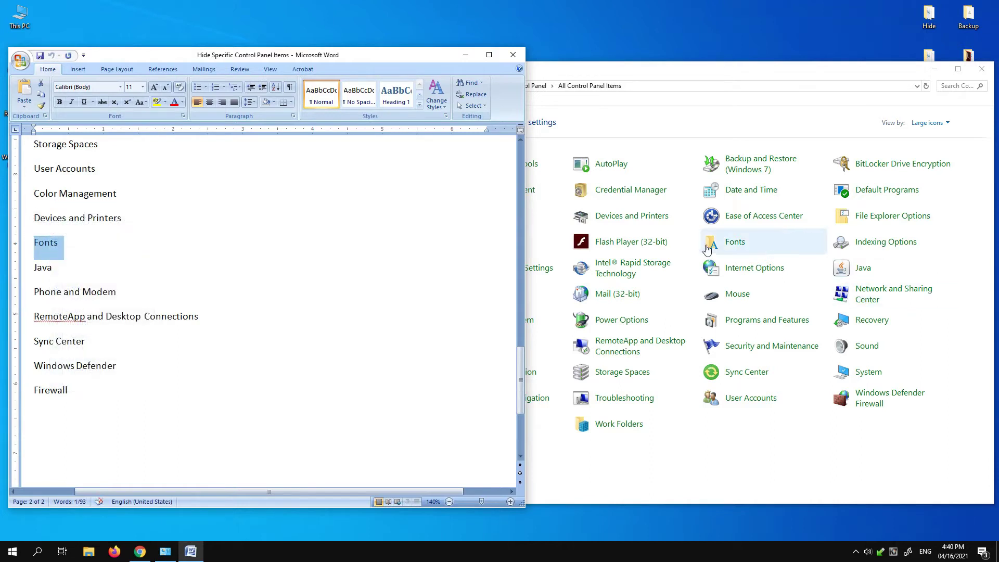
pyautogui.click(465, 55)
# - Find and open "Edit group policy" with a Windows search, maximize its window and widen the tree pane
pyautogui.click(43, 550)
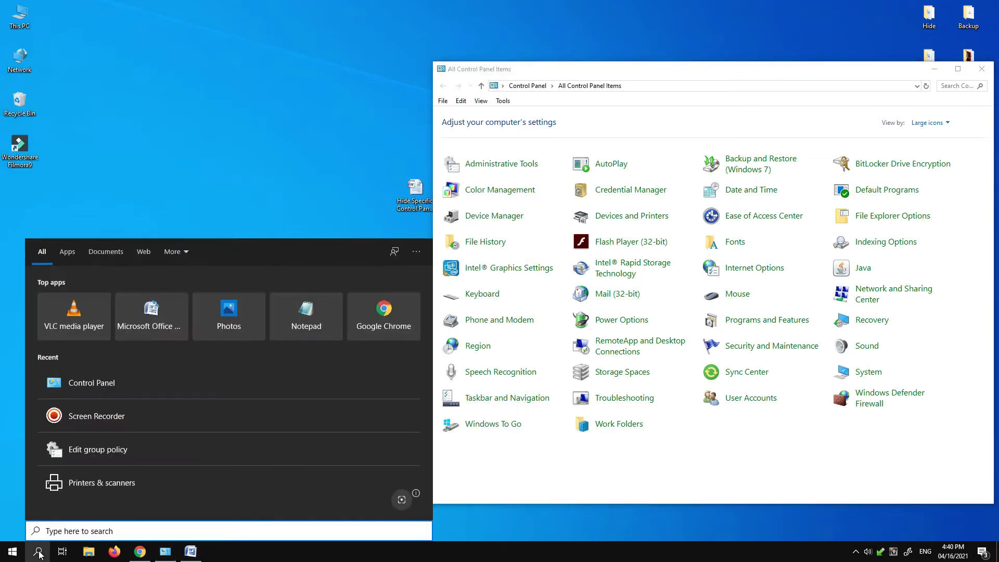
pyautogui.write('g')
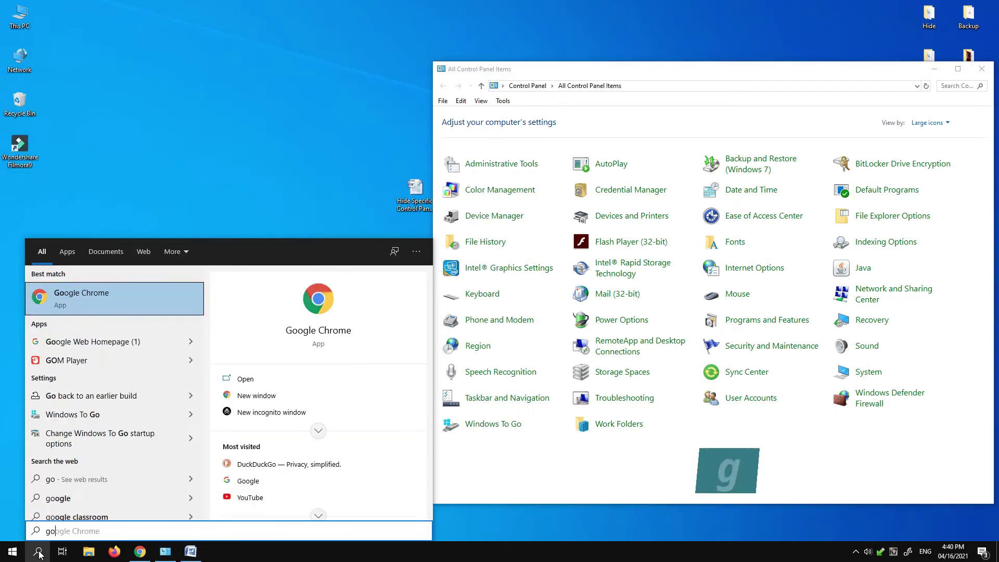
pyautogui.write('p')
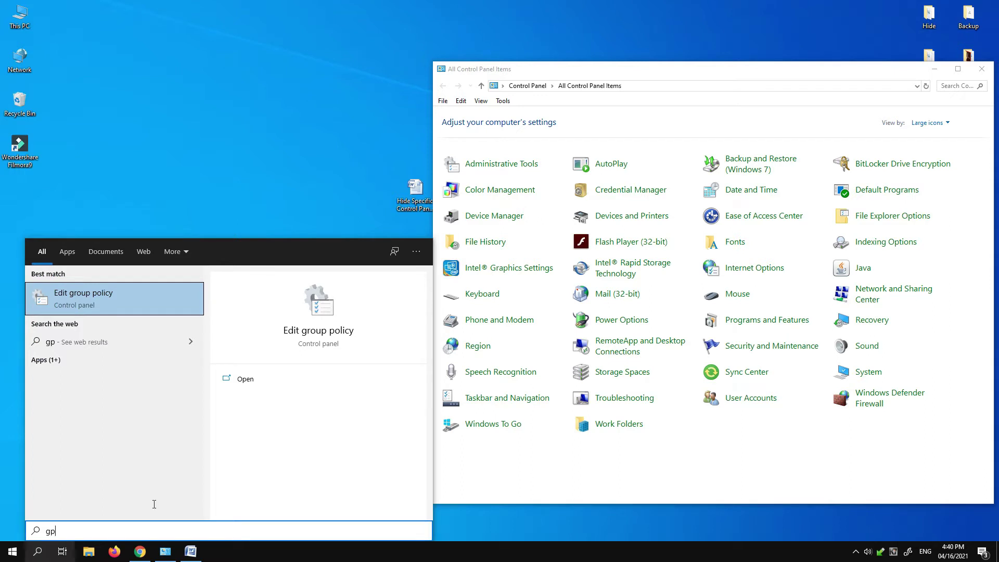
pyautogui.click(99, 302)
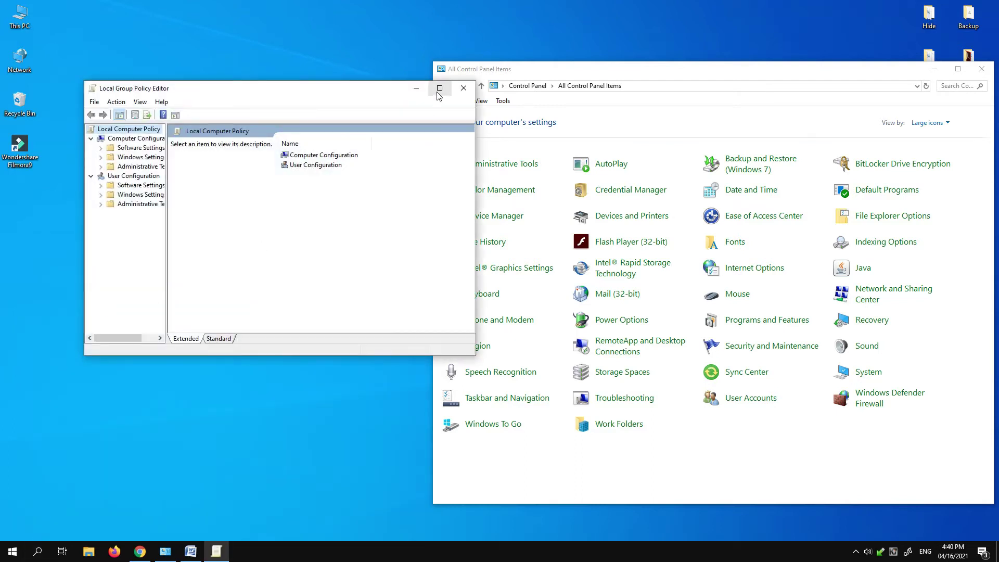
pyautogui.click(437, 93)
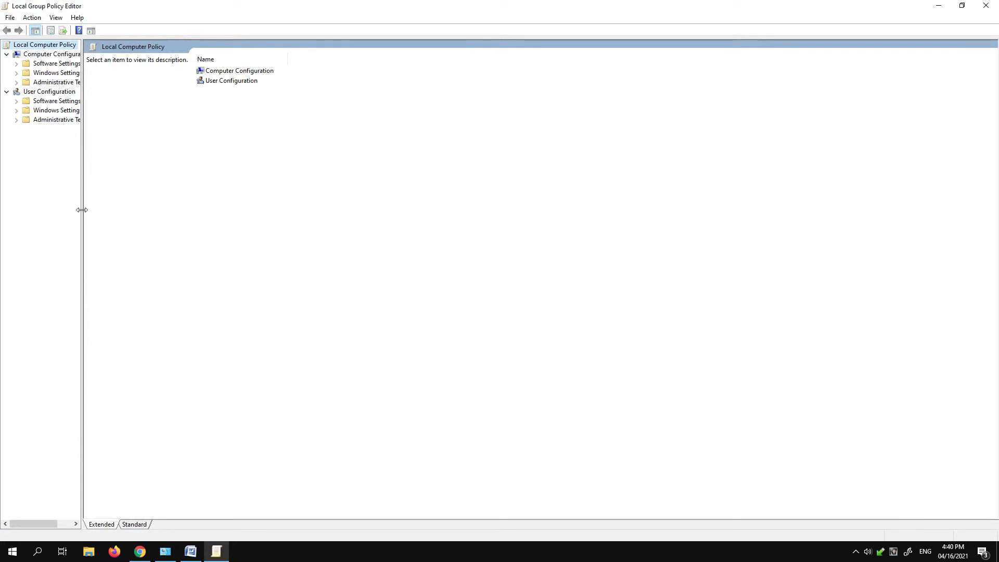
pyautogui.moveTo(81, 210); pyautogui.dragTo(191, 208)
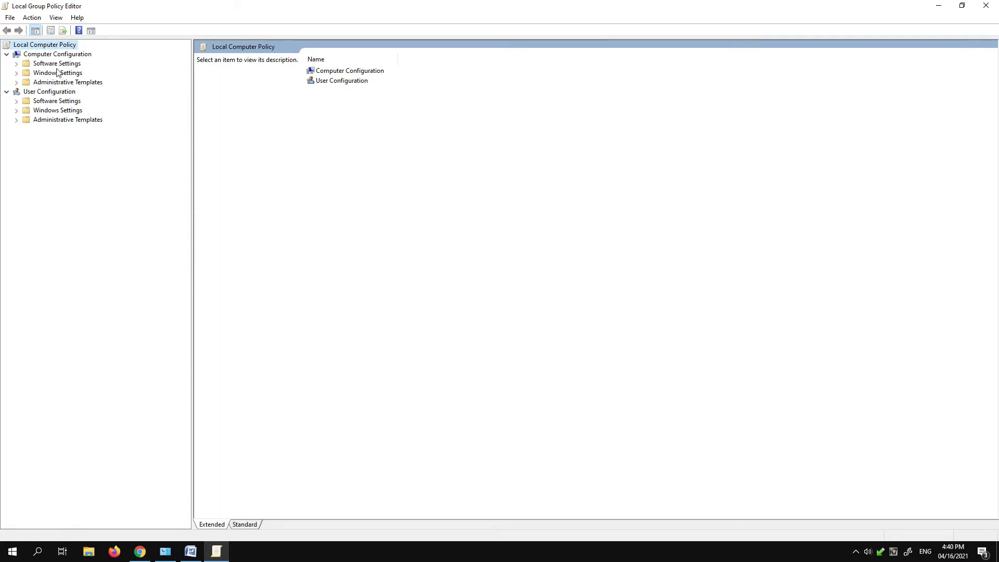
# - Show the Control Panel policies under User Configuration > Administrative Templates
pyautogui.click(41, 94)
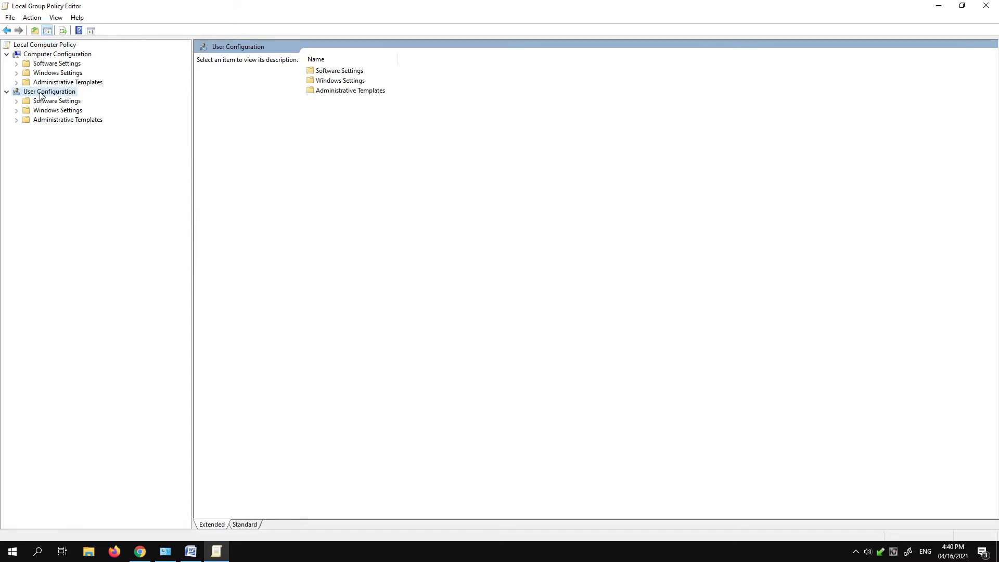
pyautogui.click(16, 120)
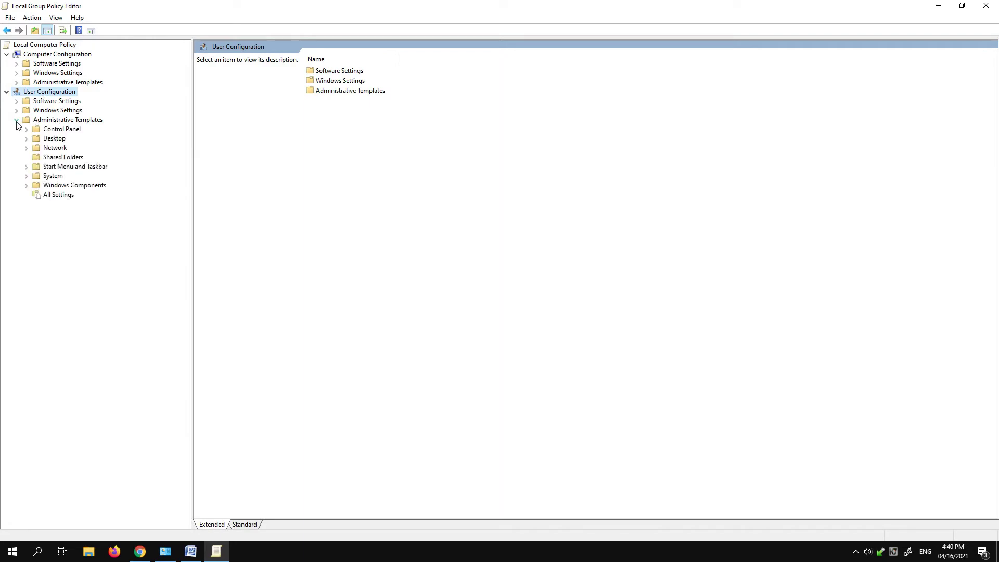
pyautogui.click(57, 131)
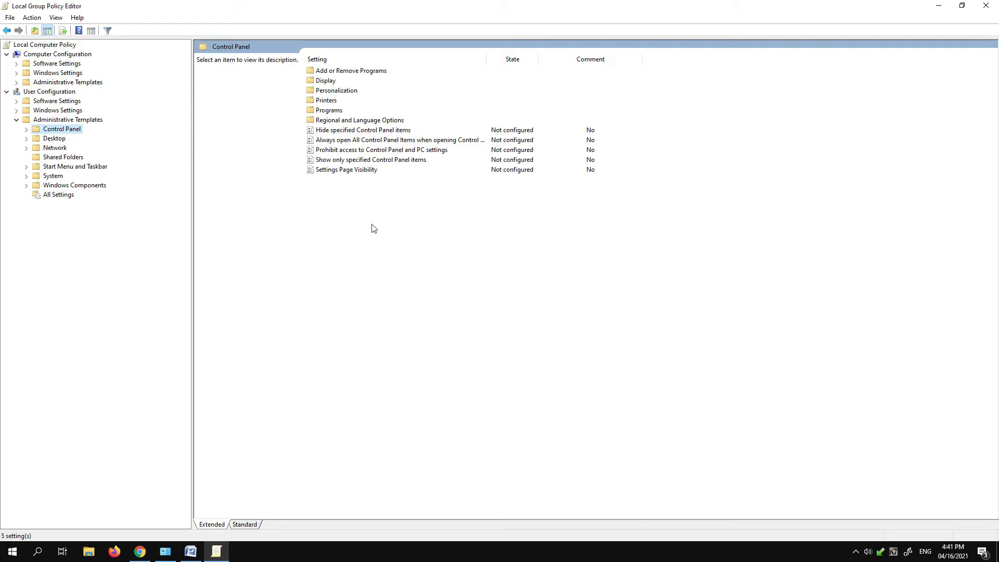
# - Enable the "Hide specified Control Panel items" policy and open its list of disallowed Control Panel items
pyautogui.doubleClick(397, 132)
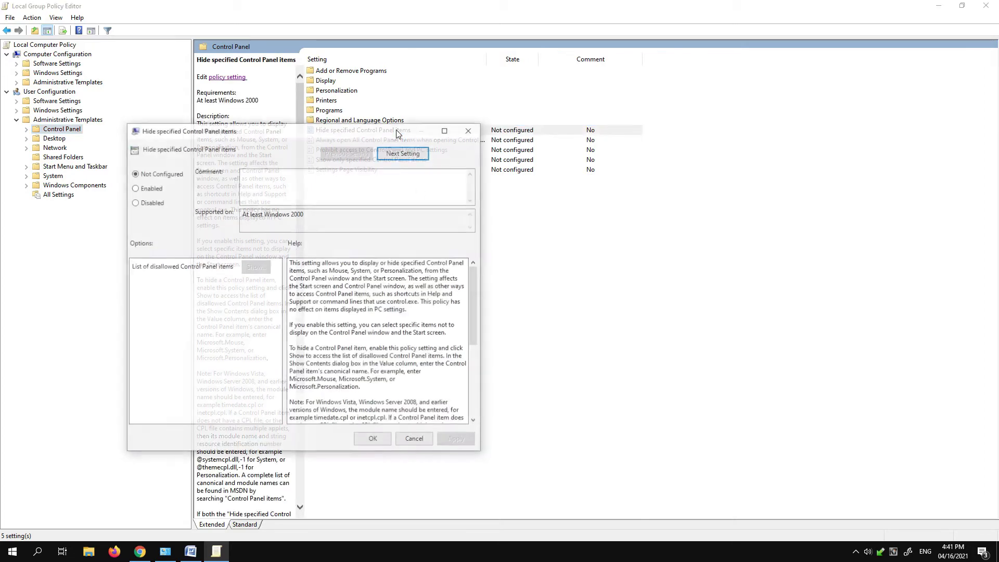
pyautogui.moveTo(359, 132); pyautogui.dragTo(466, 123)
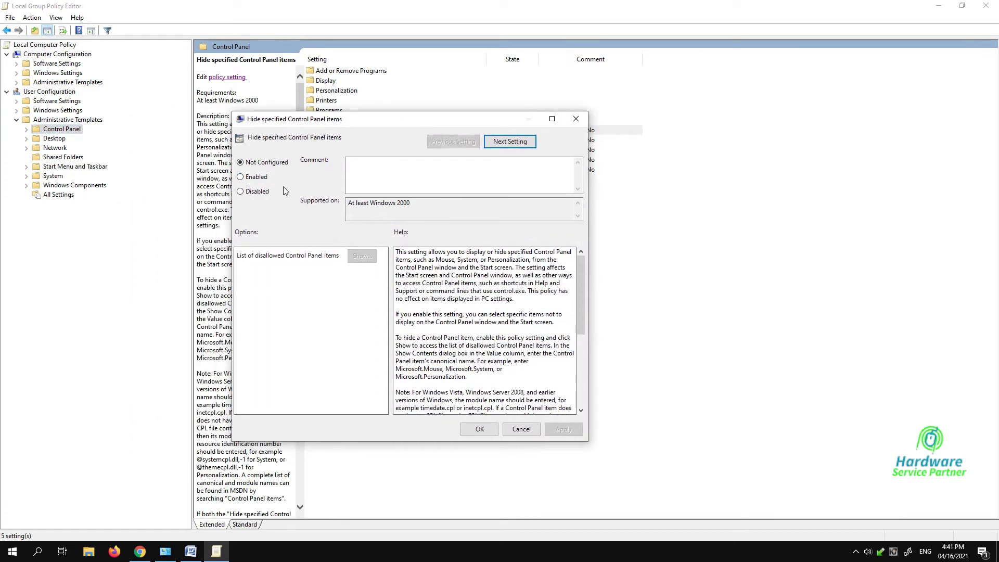
pyautogui.click(241, 178)
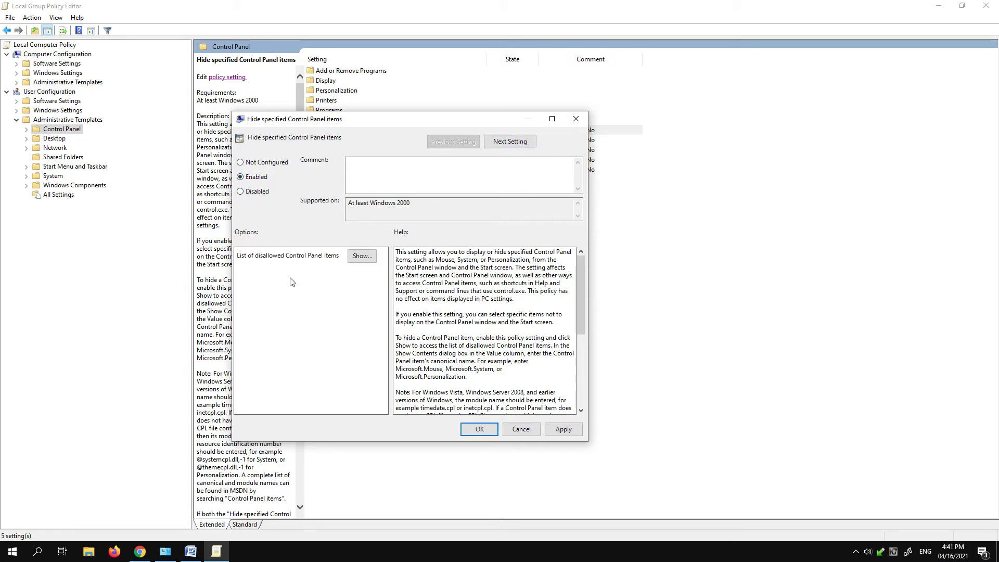
pyautogui.click(363, 258)
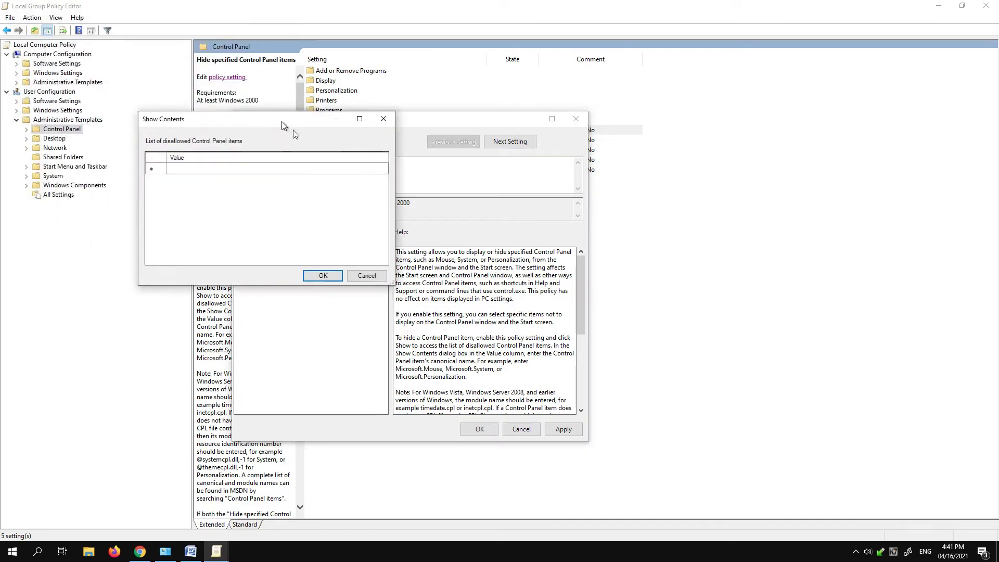
pyautogui.moveTo(281, 125); pyautogui.dragTo(629, 203)
# - Check the Fonts item's name in Control Panel and copy "Fonts" from the Word document
pyautogui.moveTo(194, 560)
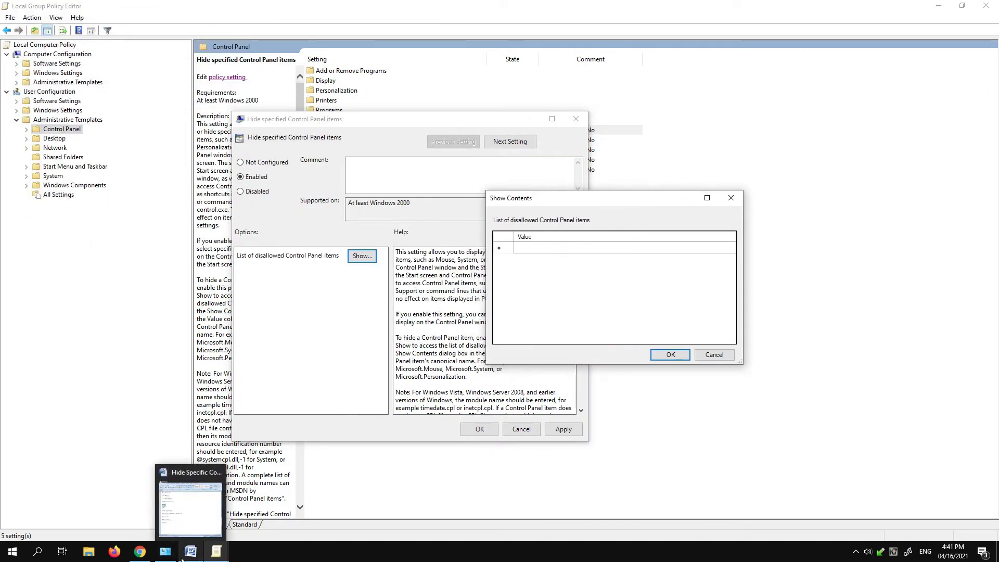
pyautogui.click(165, 551)
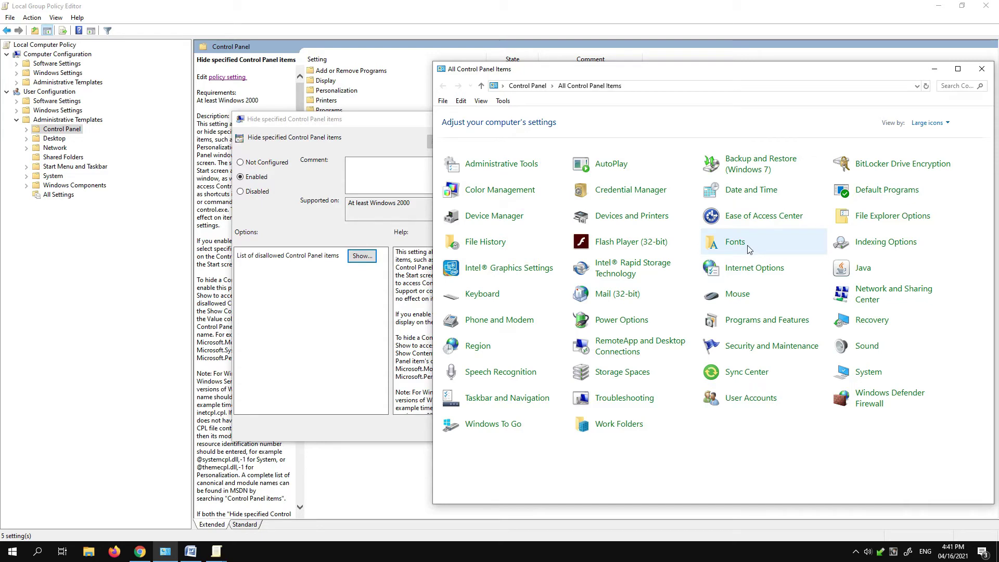
pyautogui.click(190, 555)
pyautogui.rightClick(59, 248)
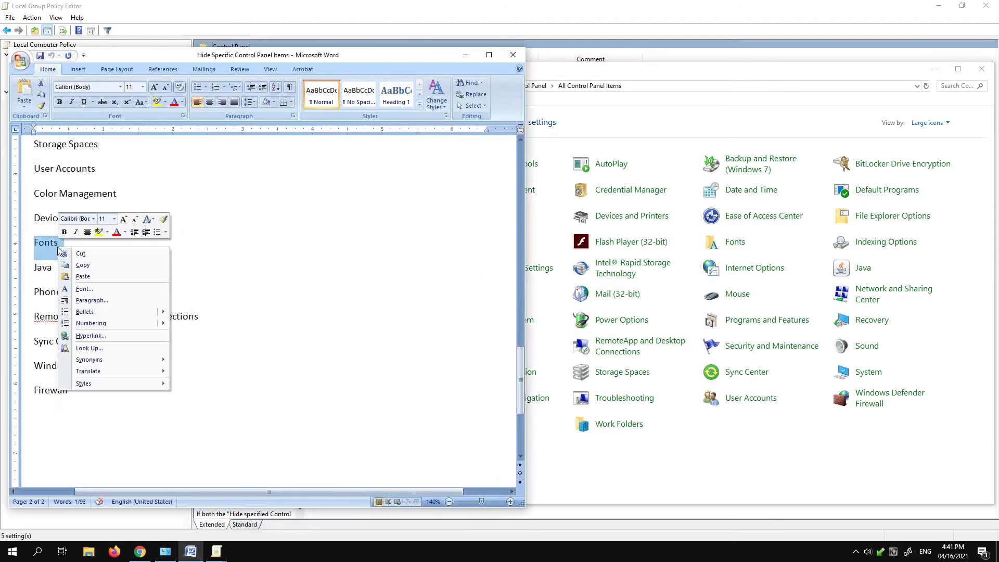
pyautogui.click(78, 266)
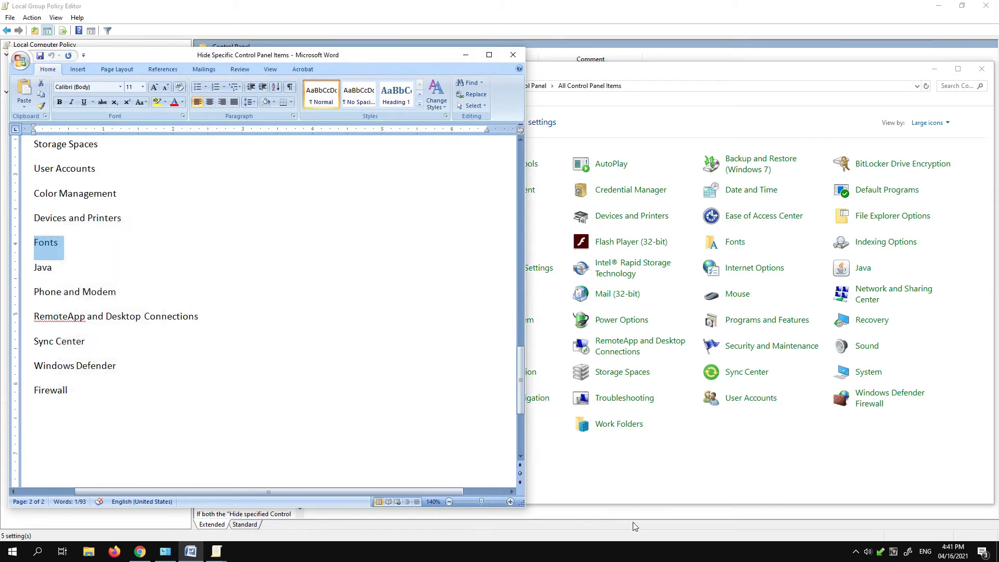
# - Add "Fonts" to the list of disallowed Control Panel items and apply the policy
pyautogui.click(632, 523)
pyautogui.click(529, 250)
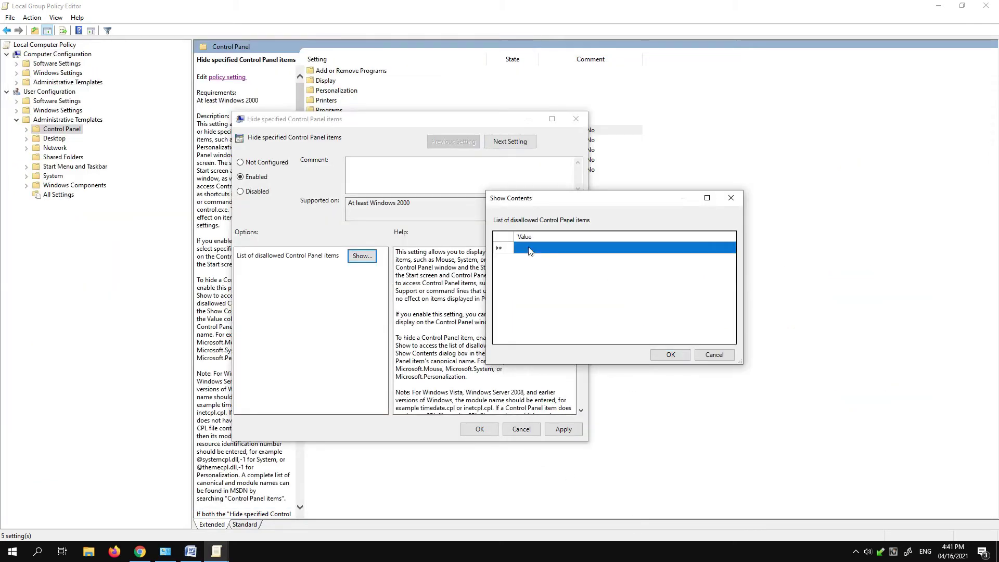
pyautogui.click(529, 248)
pyautogui.hotkey('ctrl', 'v')
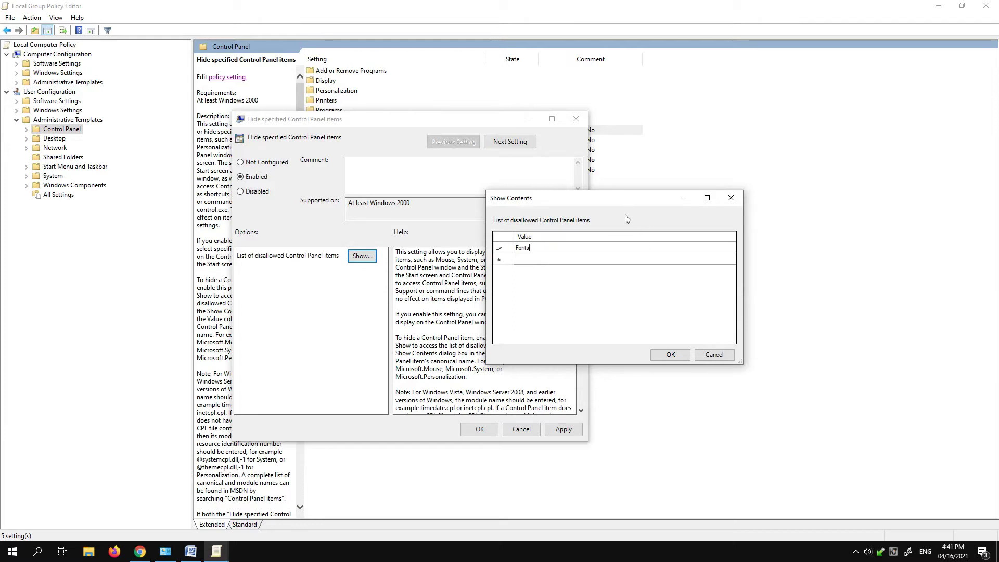
pyautogui.click(669, 356)
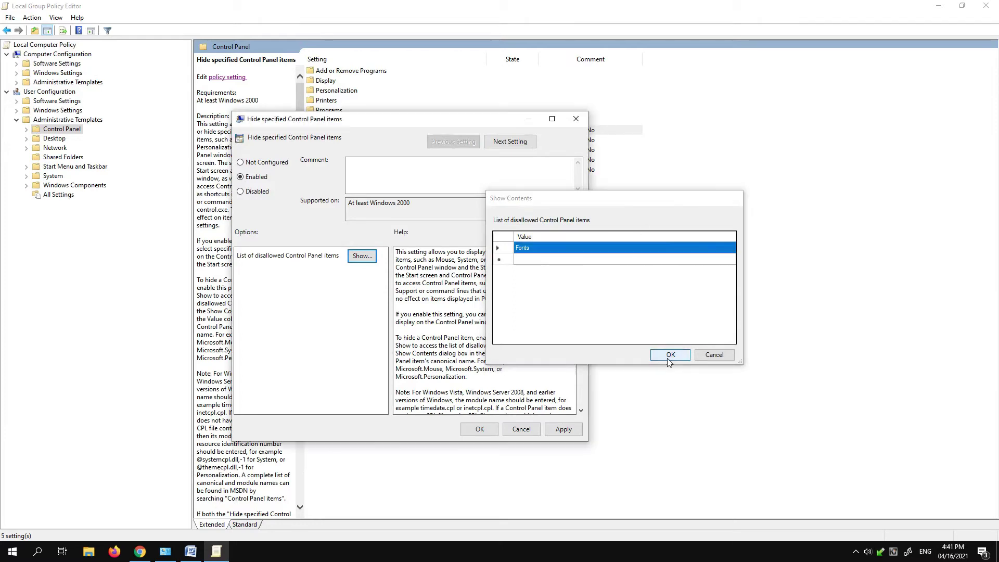
pyautogui.click(567, 431)
pyautogui.click(480, 429)
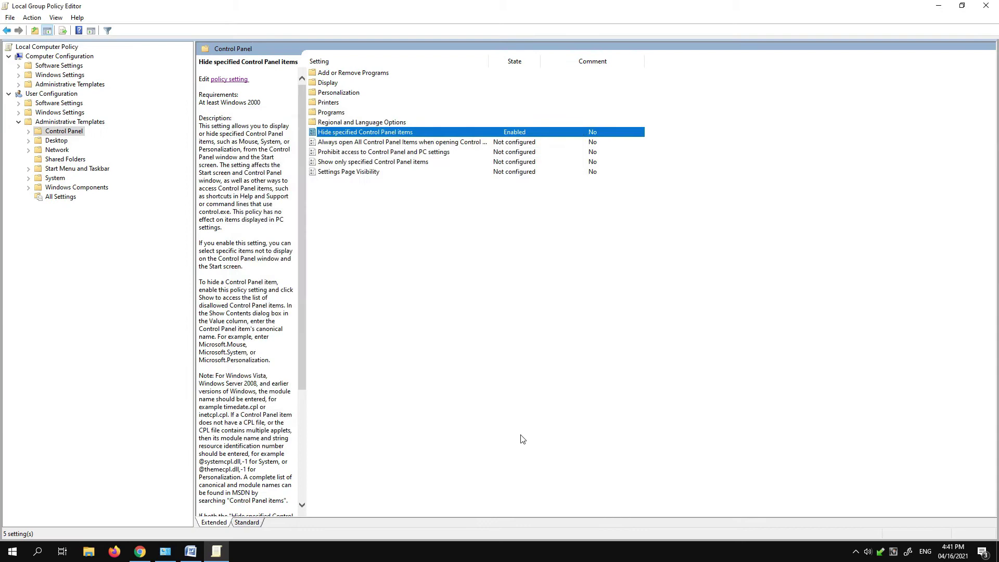
# - Minimize the policy editor and the Word document, and close the Control Panel window
pyautogui.click(938, 7)
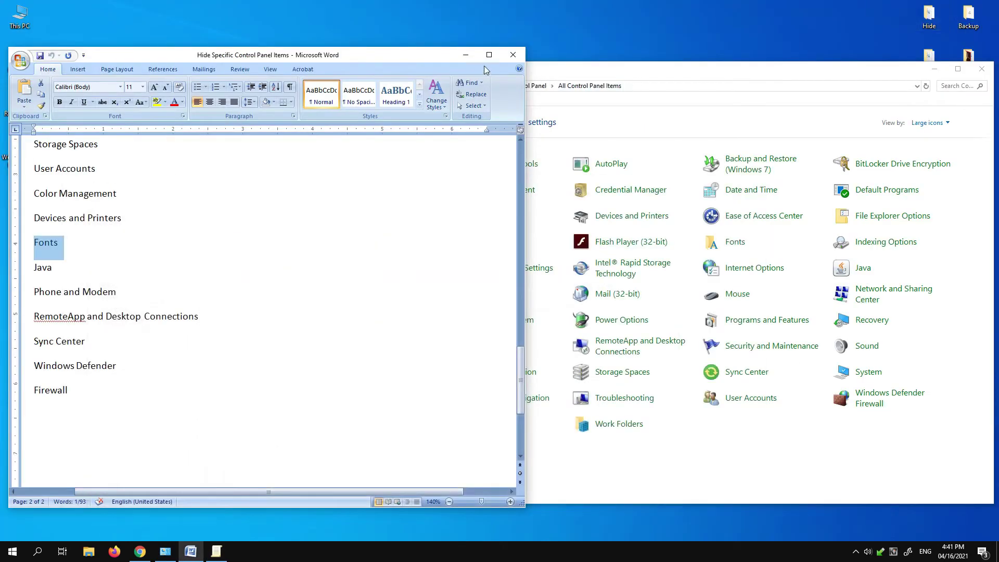
pyautogui.click(466, 54)
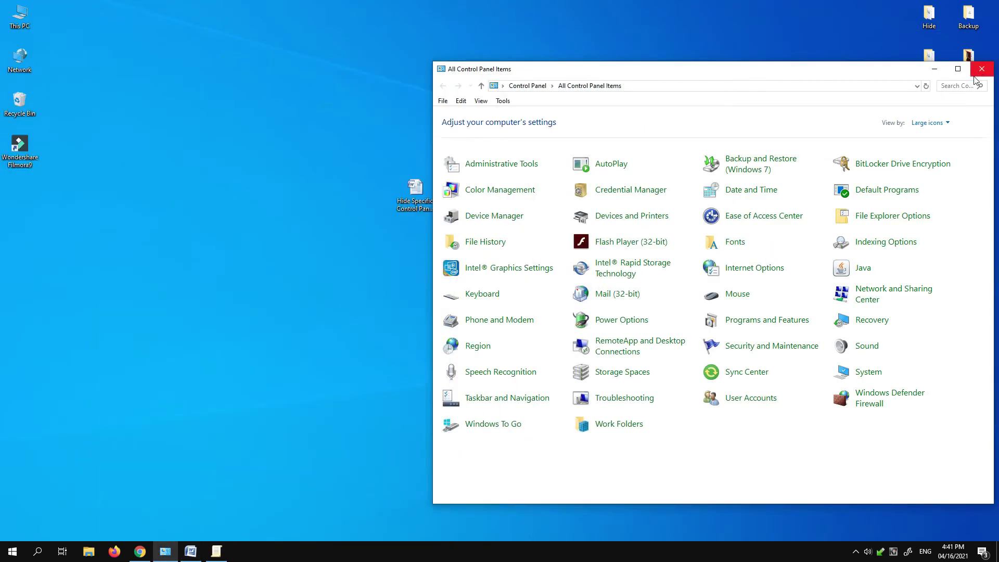
pyautogui.click(975, 75)
# - Reopen Control Panel through a Windows search and maximize its window to check which items are listed
pyautogui.click(37, 552)
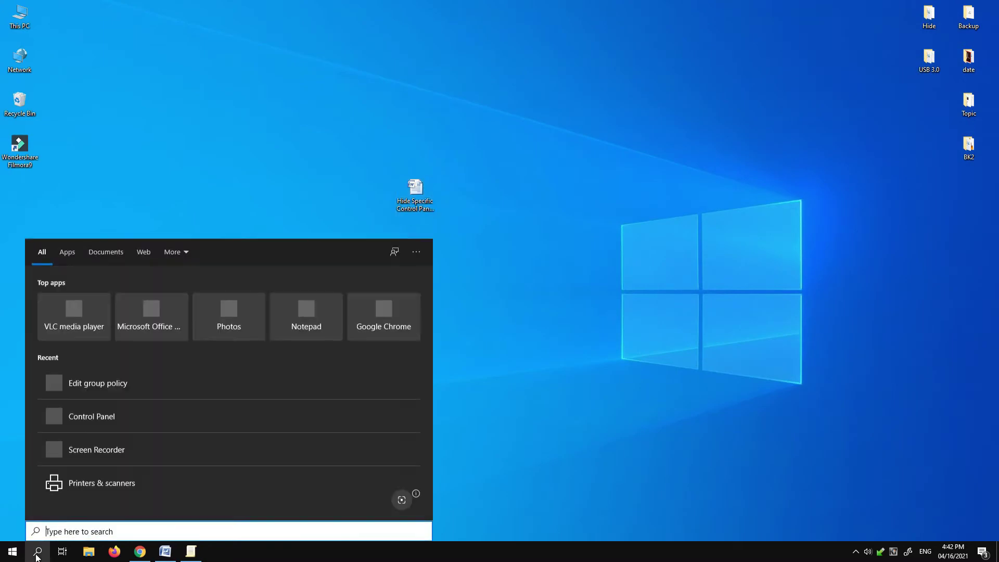
pyautogui.write('on')
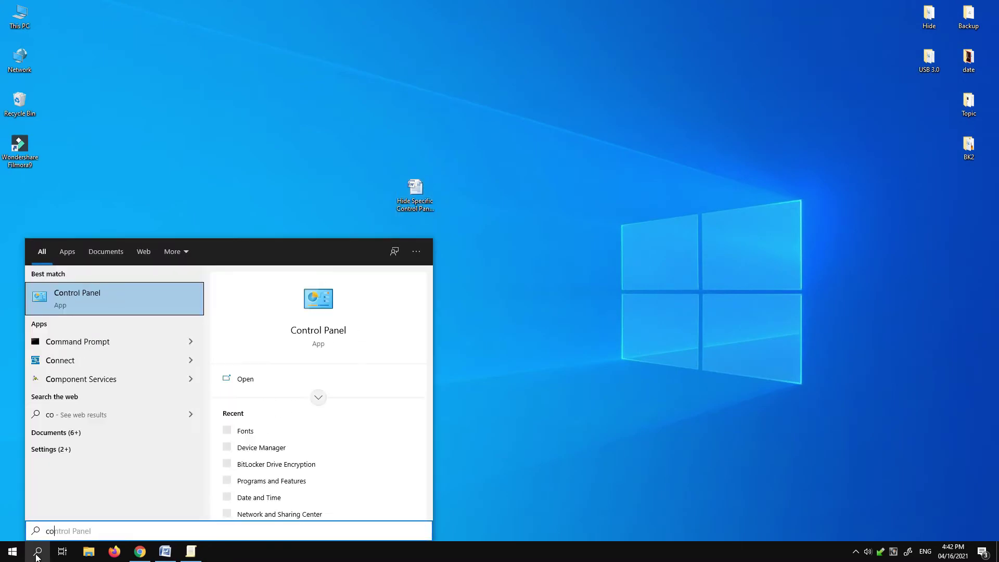
pyautogui.click(70, 293)
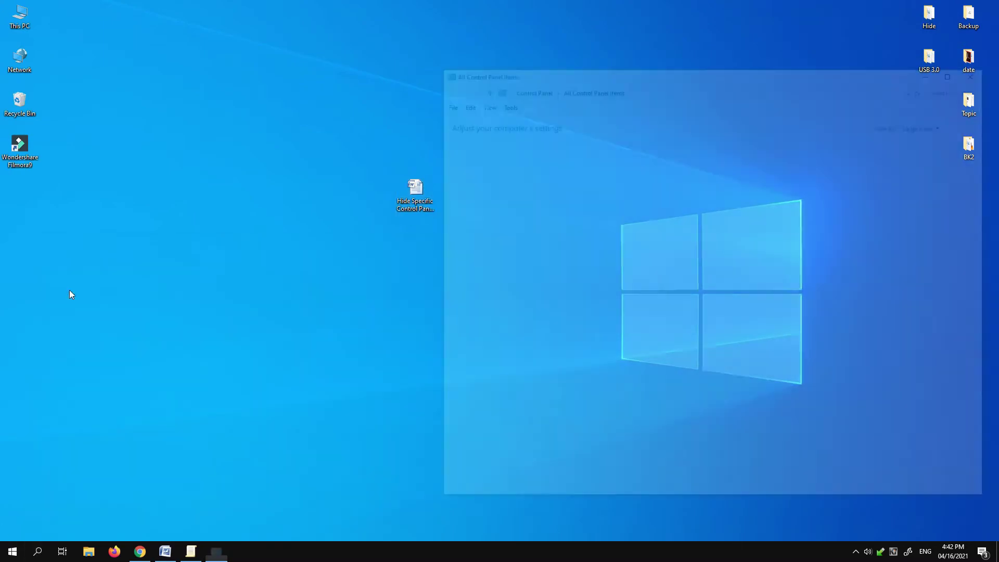
pyautogui.click(959, 77)
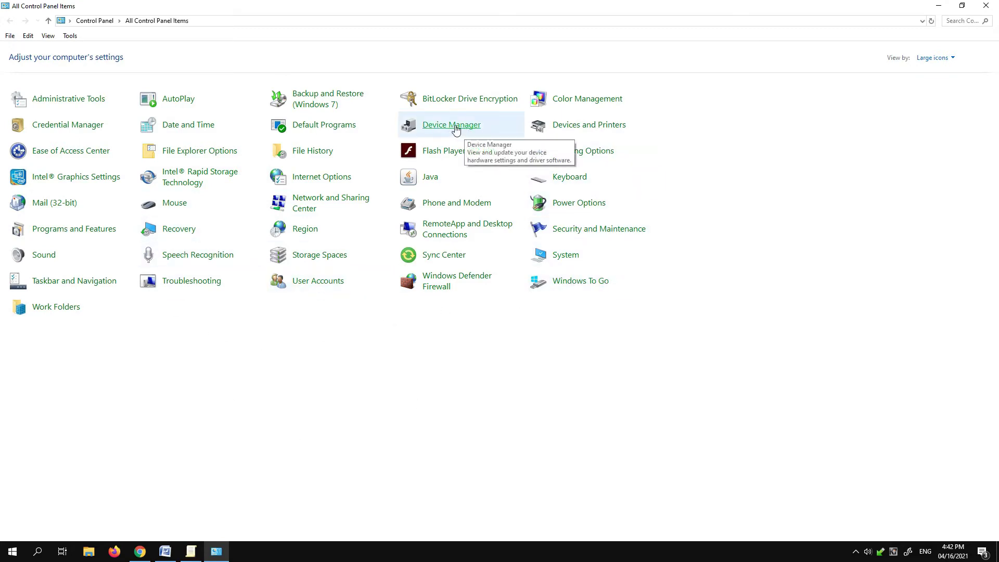
# - Switch to the Word document, move its window to uncover the Control Panel items, and copy "Device Manager"
pyautogui.click(165, 551)
pyautogui.scroll(-5, 293, 354)
pyautogui.scroll(4, 293, 355)
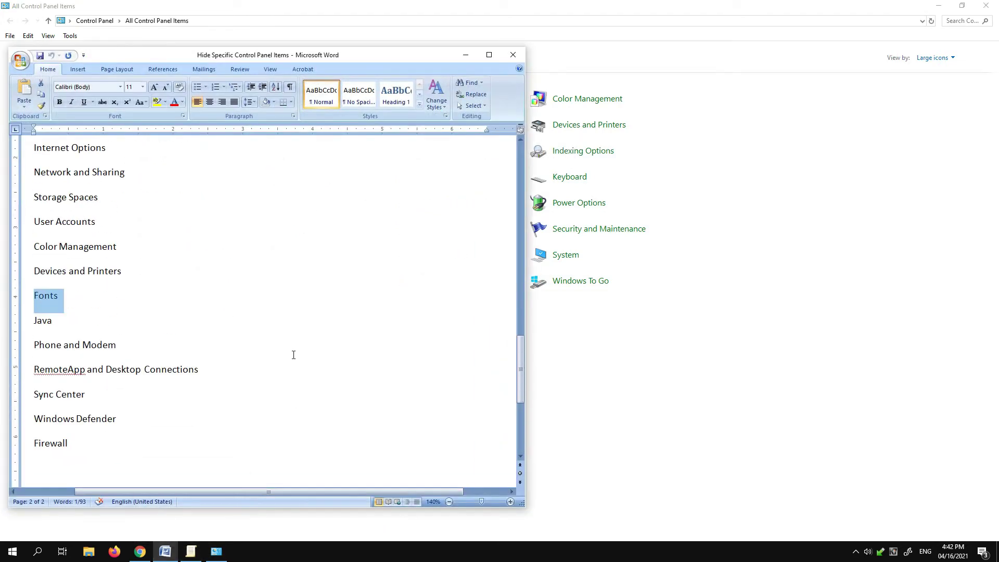
pyautogui.scroll(2, 294, 355)
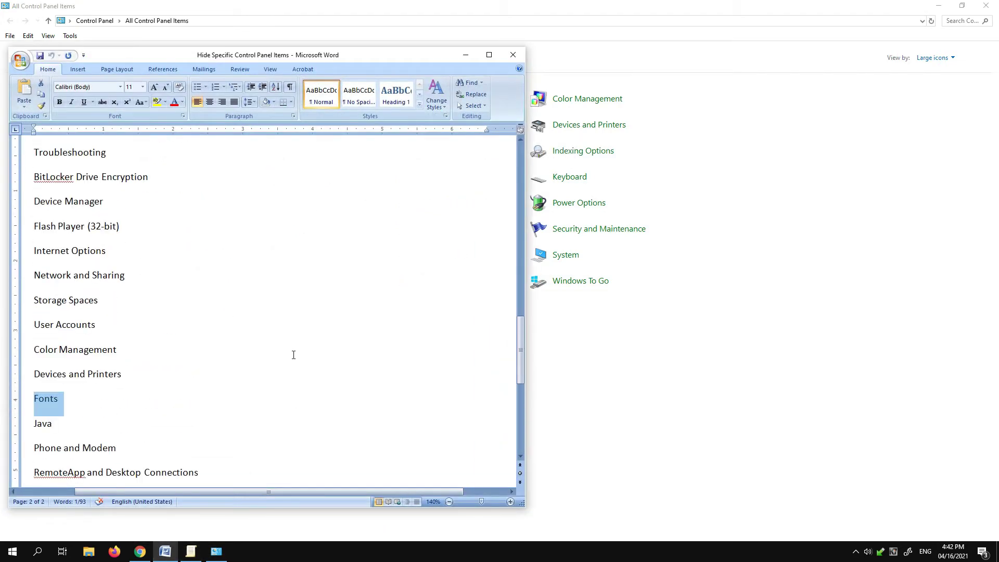
pyautogui.moveTo(104, 235); pyautogui.dragTo(34, 237)
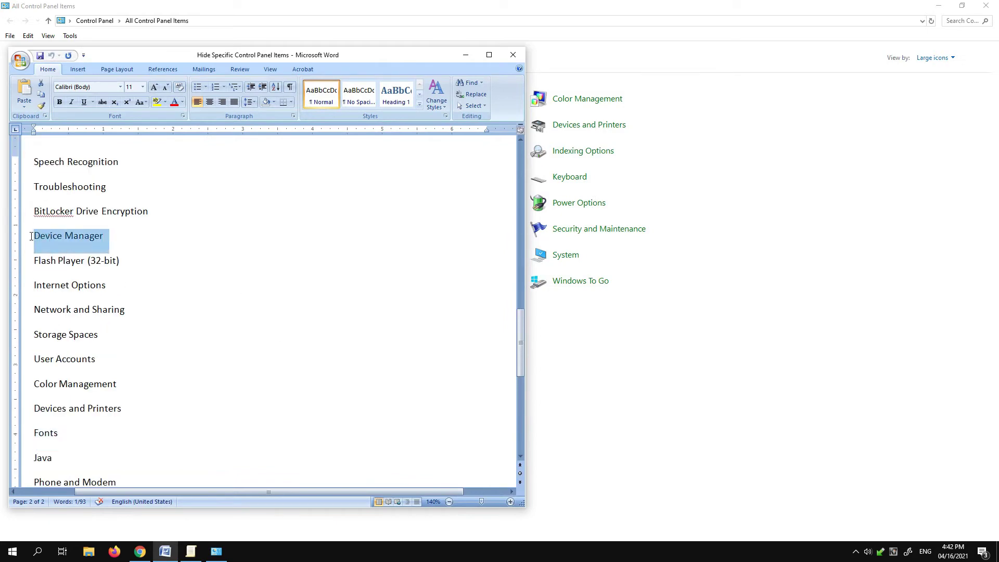
pyautogui.rightClick(54, 238)
pyautogui.moveTo(259, 54); pyautogui.dragTo(402, 203)
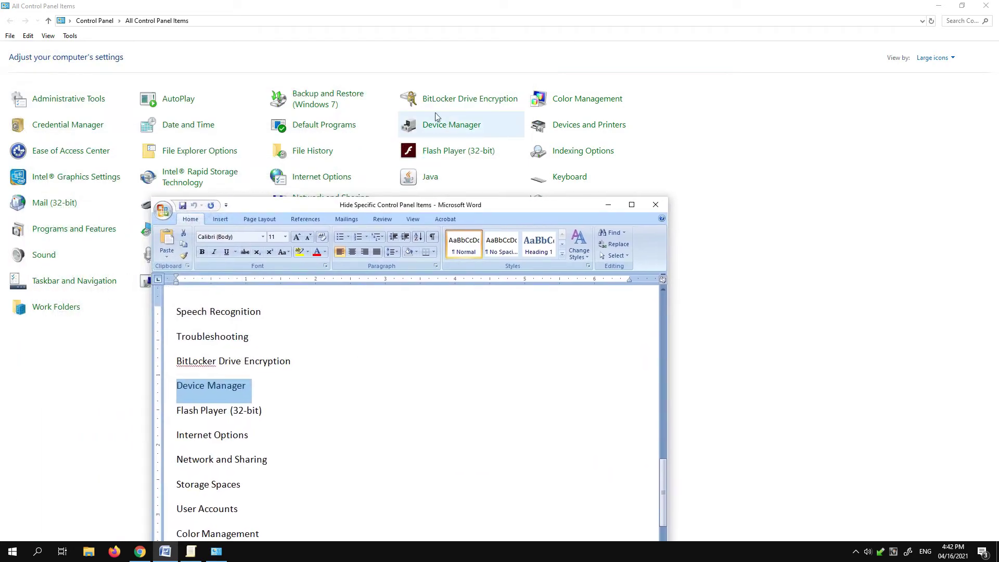
pyautogui.rightClick(227, 386)
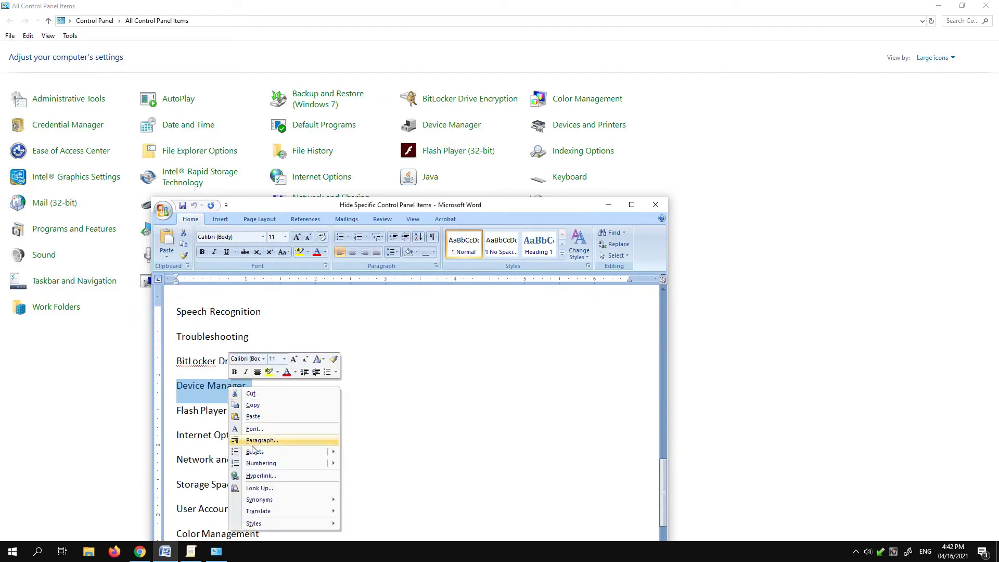
pyautogui.click(253, 405)
# - Close the Local Group Policy Editor and minimize the Word document and Control Panel
pyautogui.click(192, 553)
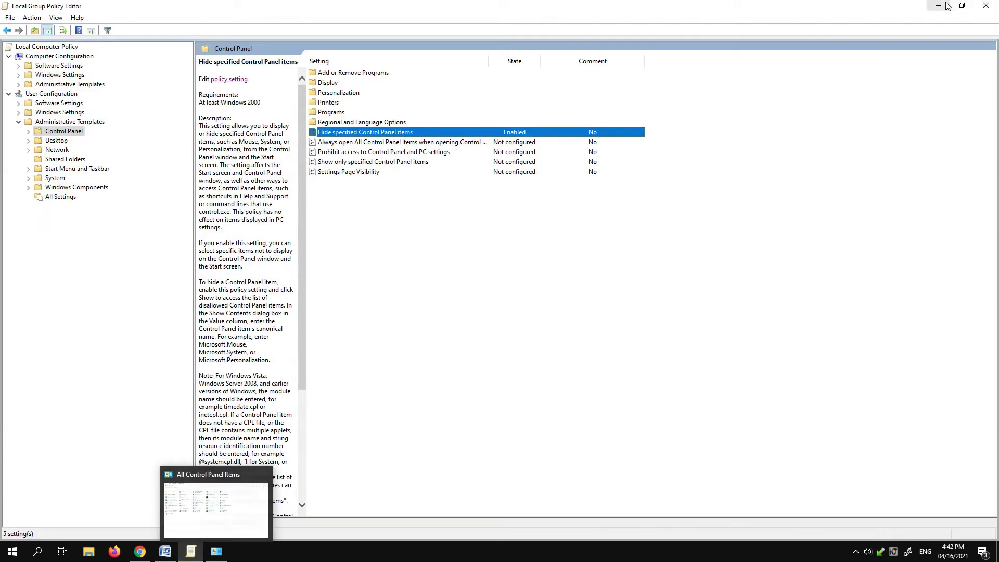
pyautogui.click(986, 6)
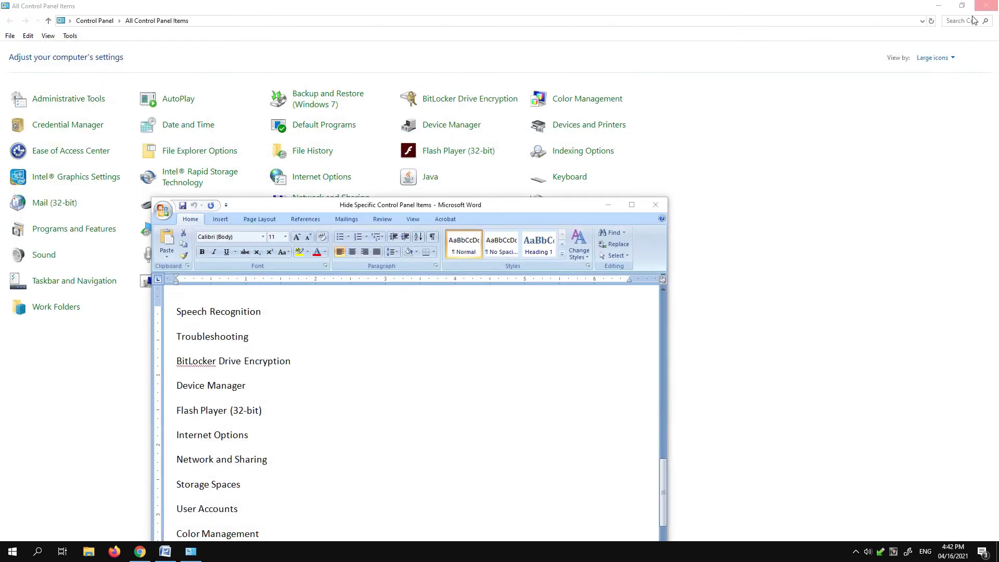
pyautogui.click(612, 205)
pyautogui.click(935, 5)
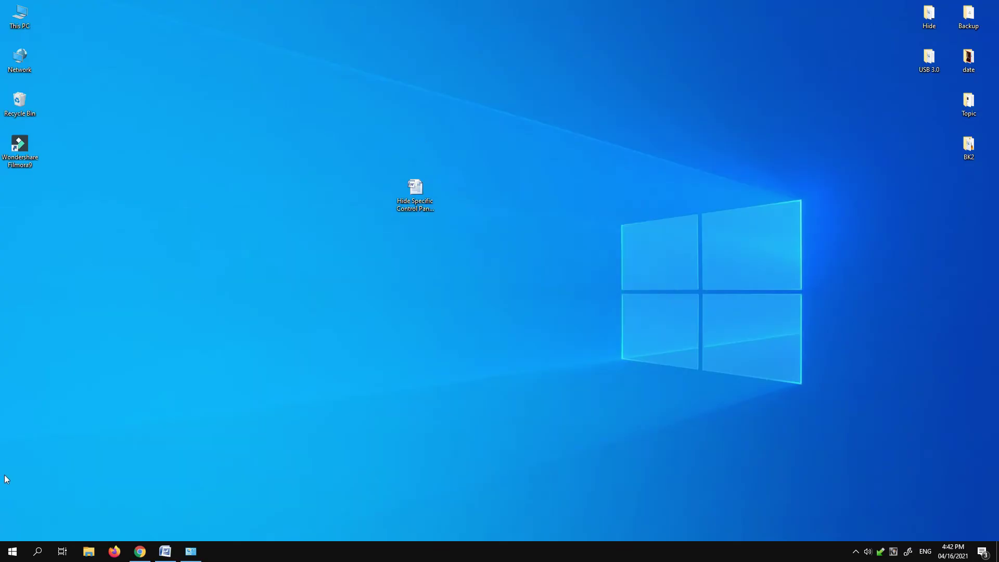
# - Reopen the Local Group Policy Editor through a search for "gp", maximize it and widen the policy tree
pyautogui.click(37, 551)
pyautogui.write('gp')
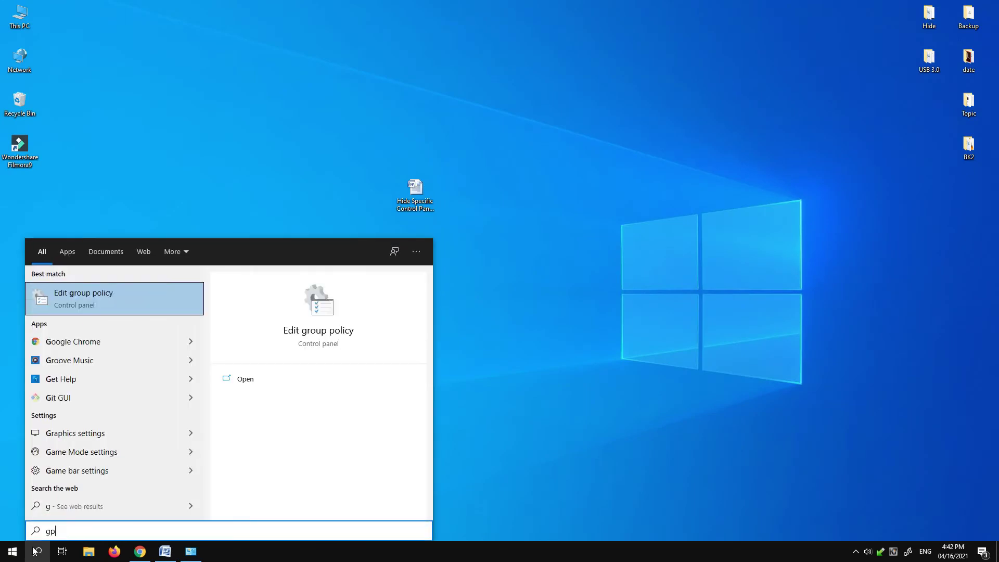
pyautogui.click(95, 307)
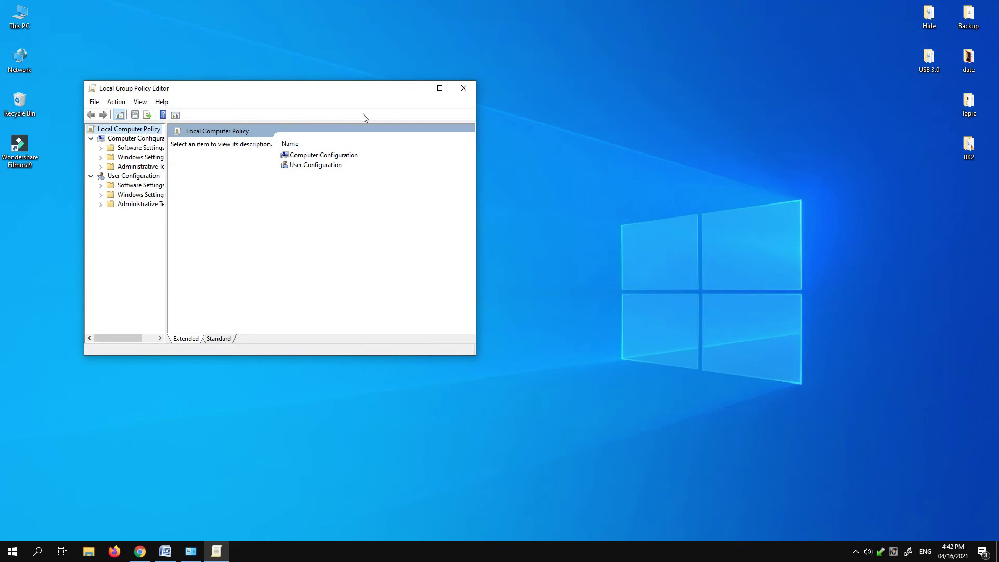
pyautogui.click(439, 90)
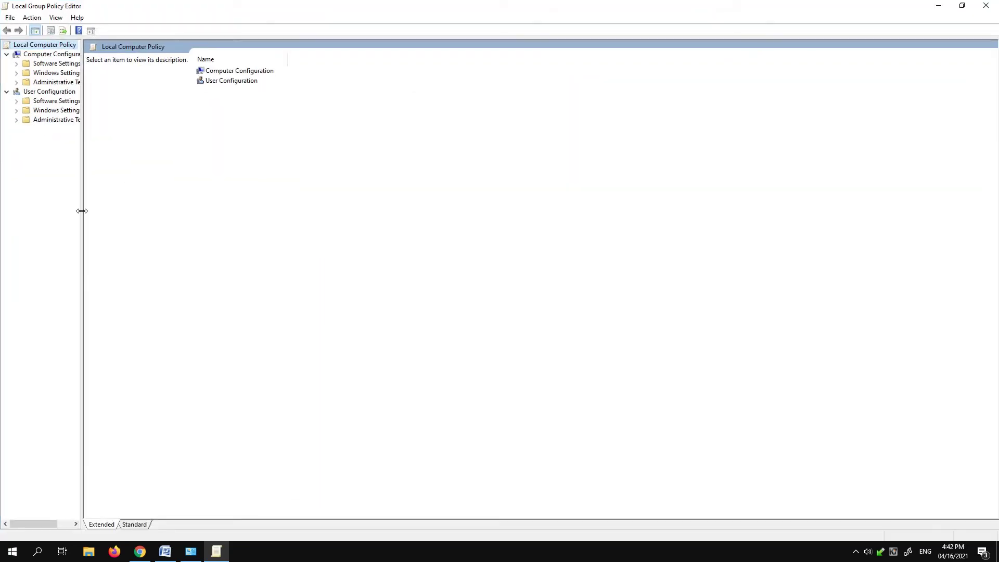
pyautogui.moveTo(81, 211); pyautogui.dragTo(187, 213)
# - Open the disallowed items list of "Hide specified Control Panel items" under User Configuration > Administrative Templates > Control Panel
pyautogui.click(52, 93)
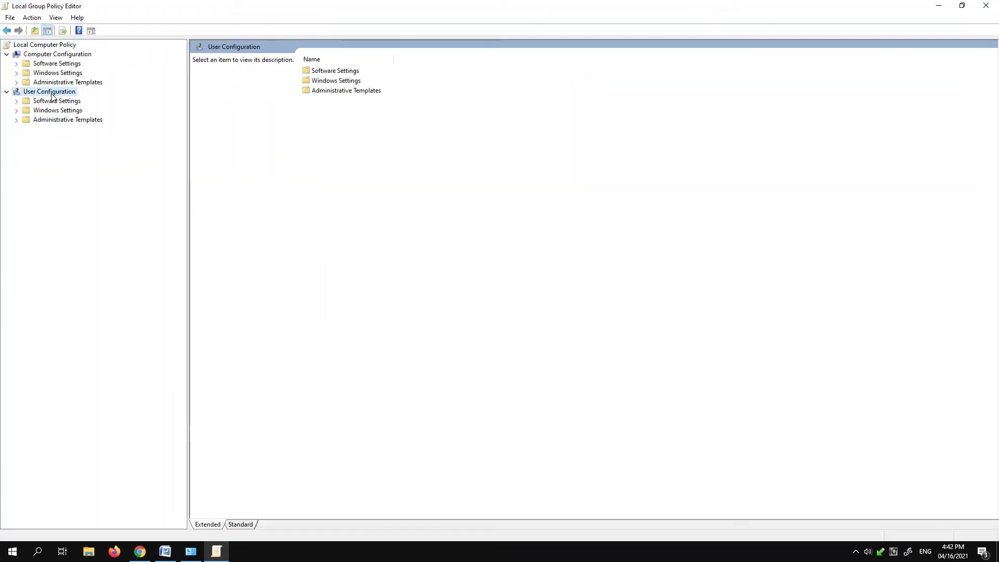
pyautogui.doubleClick(52, 93)
pyautogui.doubleClick(52, 95)
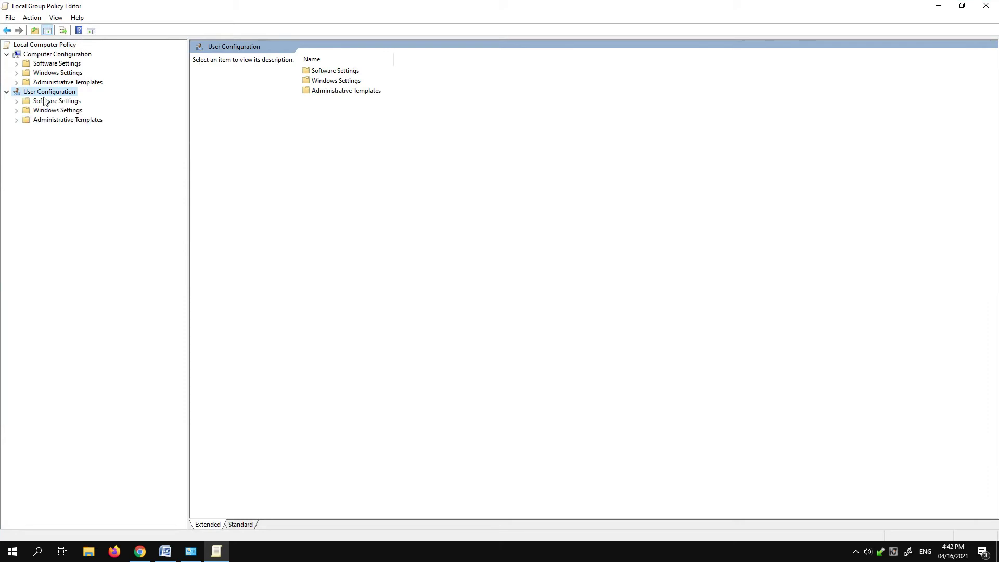
pyautogui.click(17, 121)
pyautogui.click(56, 129)
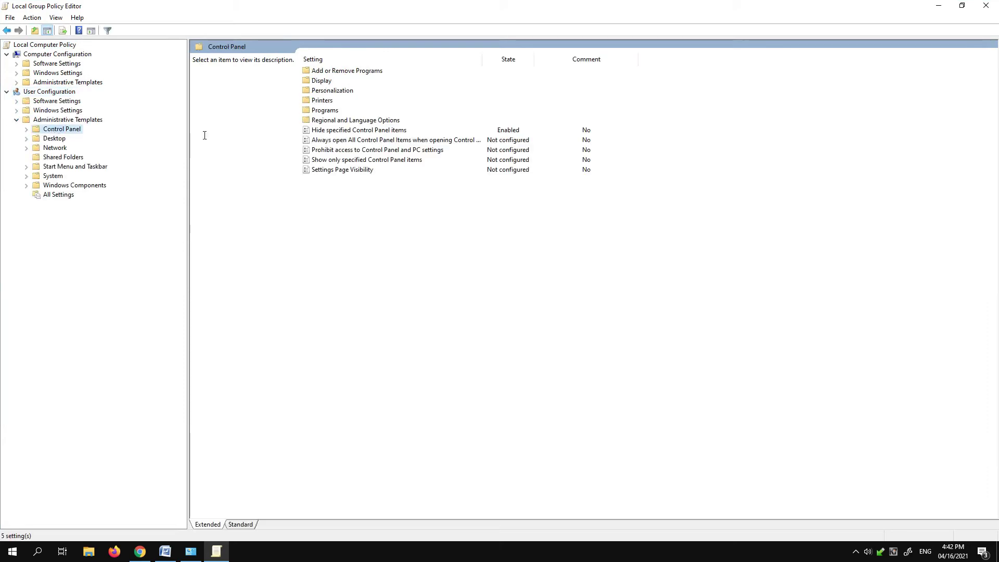
pyautogui.doubleClick(366, 134)
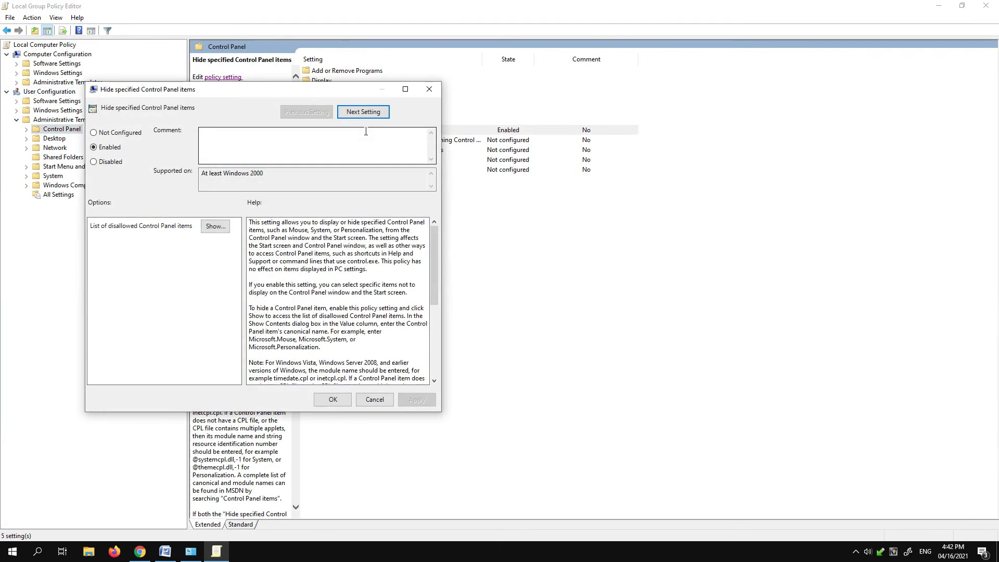
pyautogui.click(215, 227)
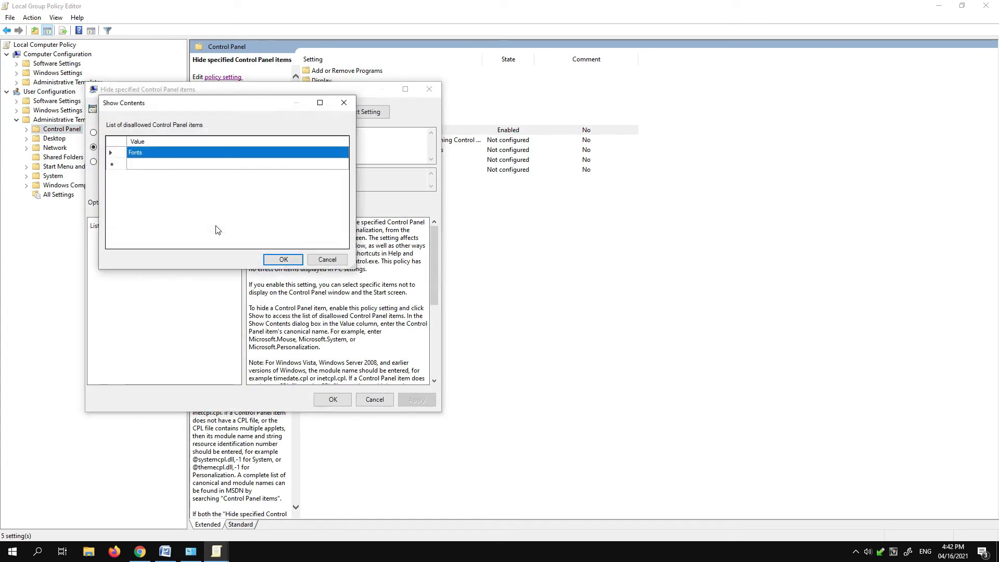
# - Add "Device Manager" below Fonts in the list of disallowed Control Panel items, apply the policy and close its dialog
pyautogui.click(145, 165)
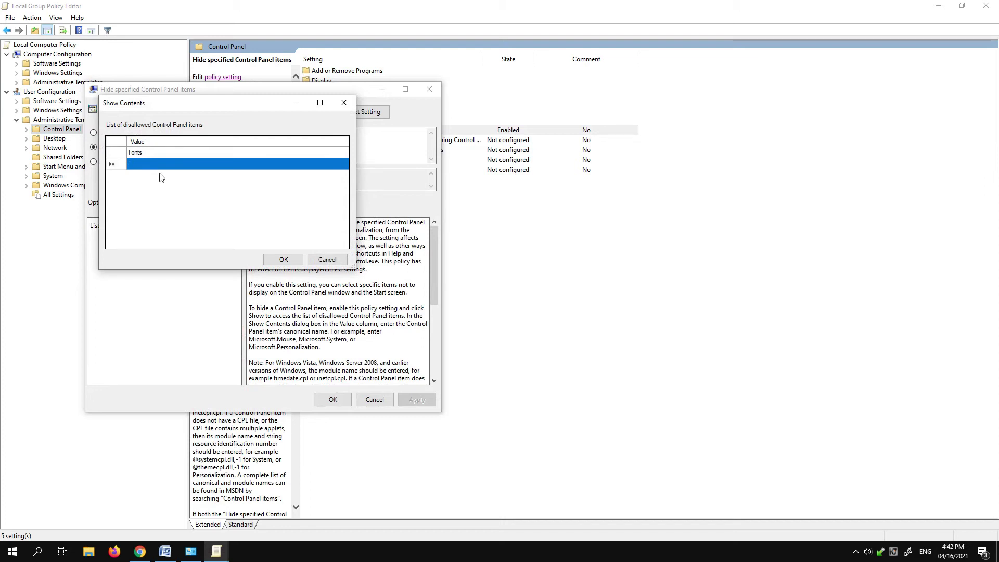
pyautogui.click(161, 165)
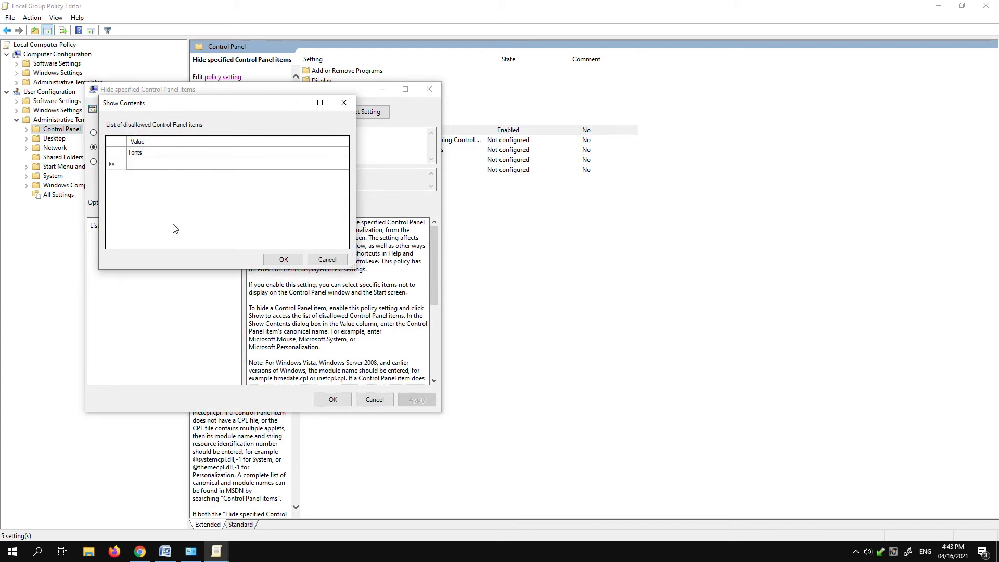
pyautogui.write('Device Manager')
pyautogui.click(284, 260)
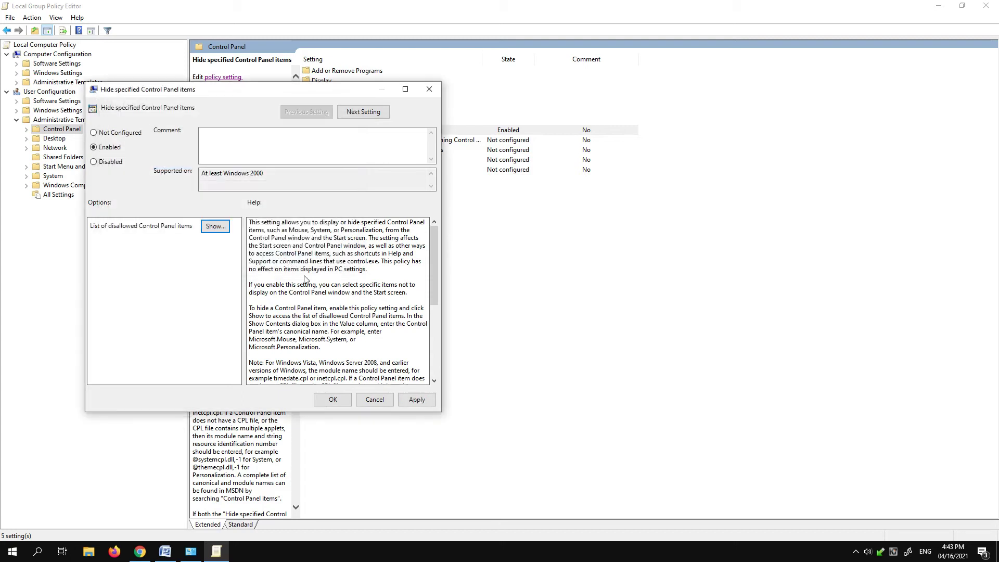
pyautogui.click(418, 404)
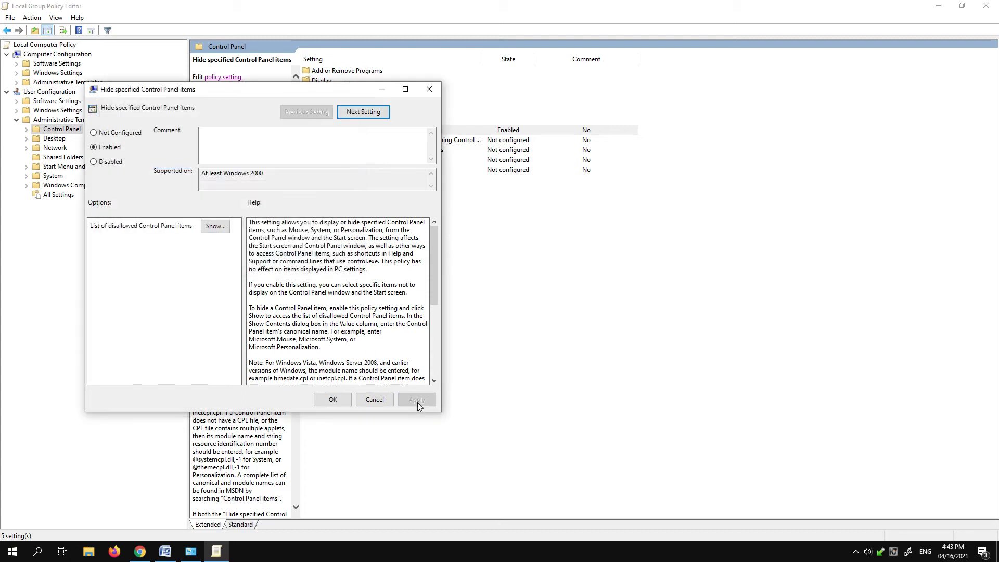
pyautogui.click(337, 403)
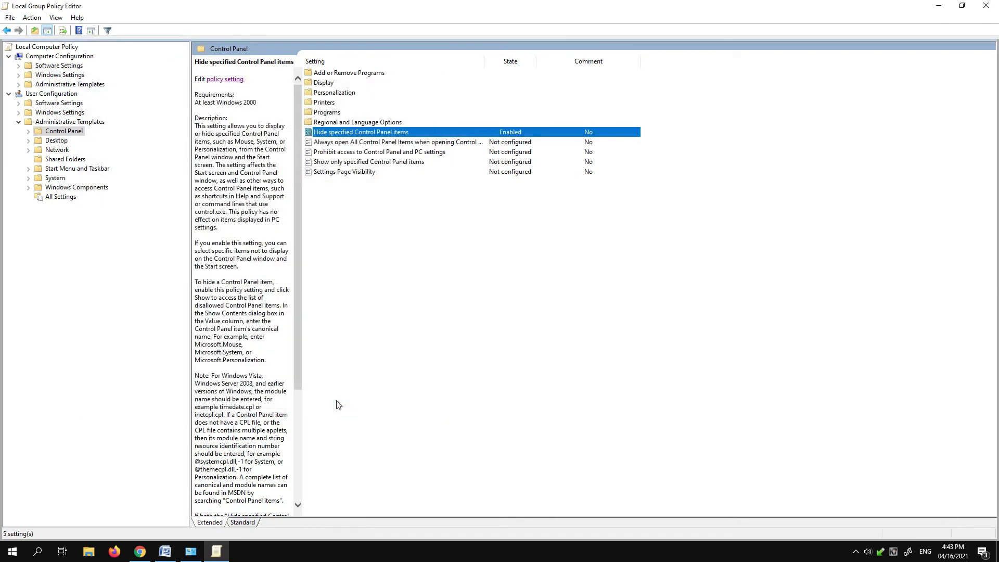
# - Minimize the policy editor, bring up the outdated Control Panel window and close it
pyautogui.click(939, 6)
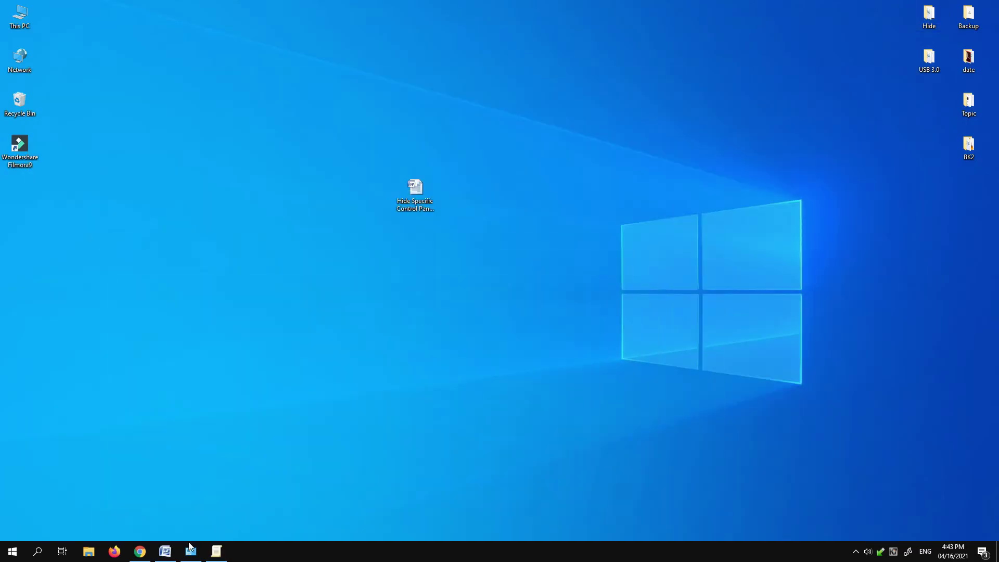
pyautogui.click(191, 550)
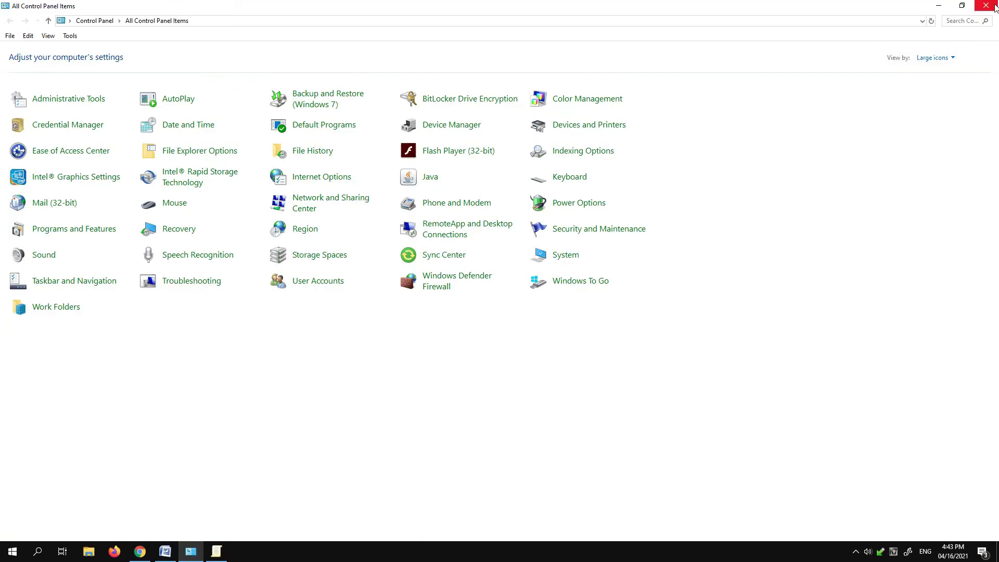
pyautogui.click(995, 6)
# - Reopen Control Panel and allow the Device Manager policy change in the K7 TotalSecurity Plus alert, moving the alert aside
pyautogui.click(32, 554)
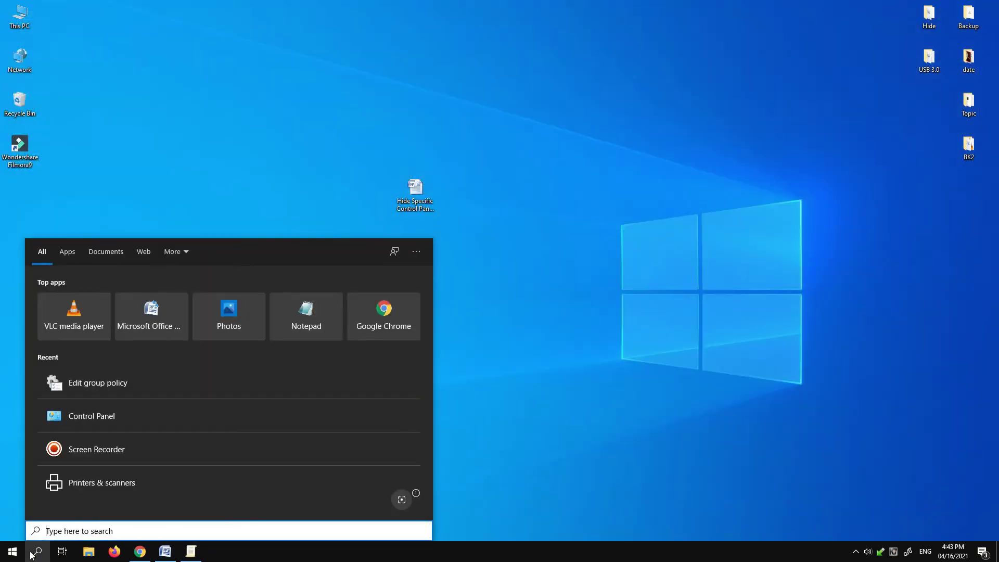
pyautogui.write('con')
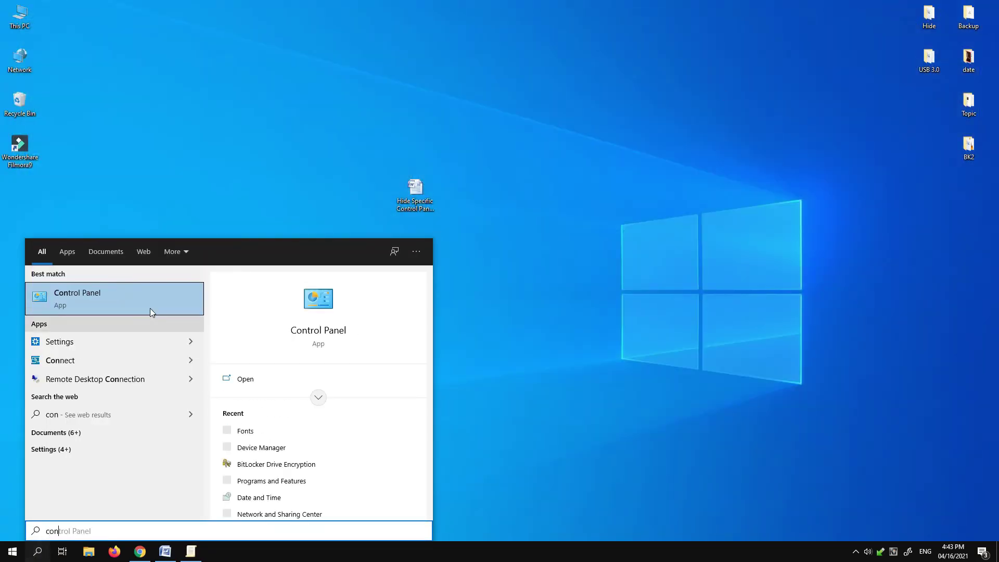
pyautogui.click(121, 305)
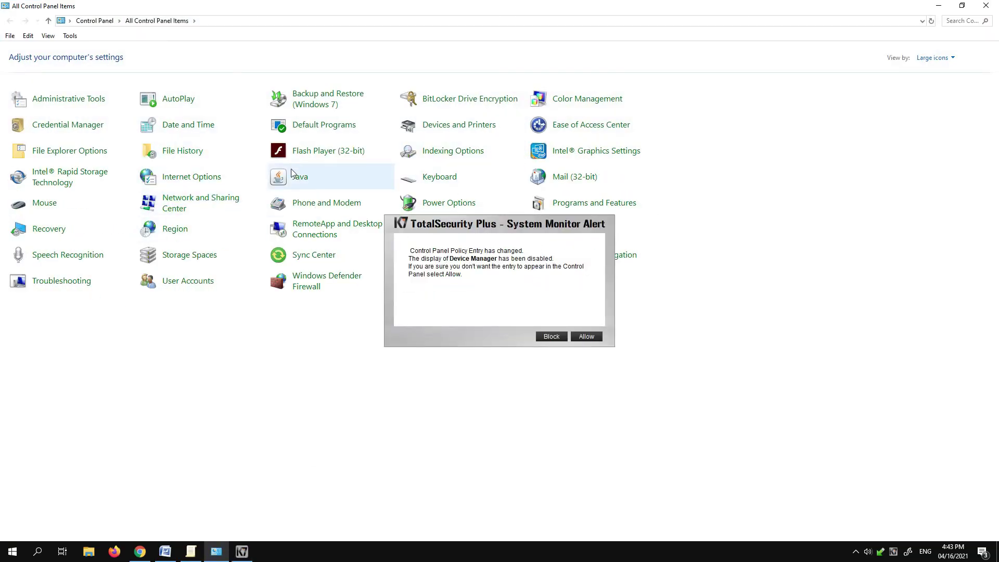
pyautogui.moveTo(503, 228); pyautogui.dragTo(570, 296)
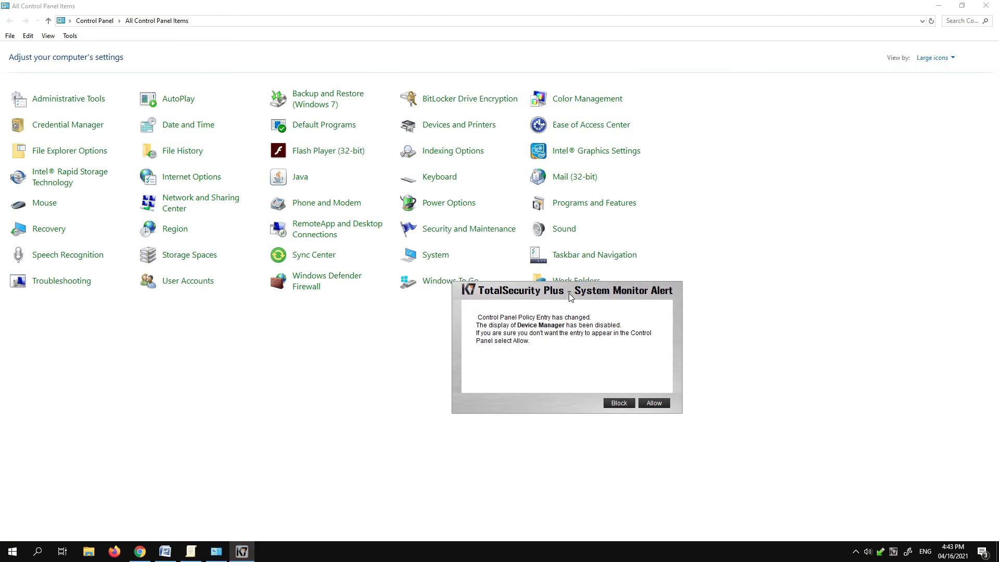
pyautogui.click(653, 404)
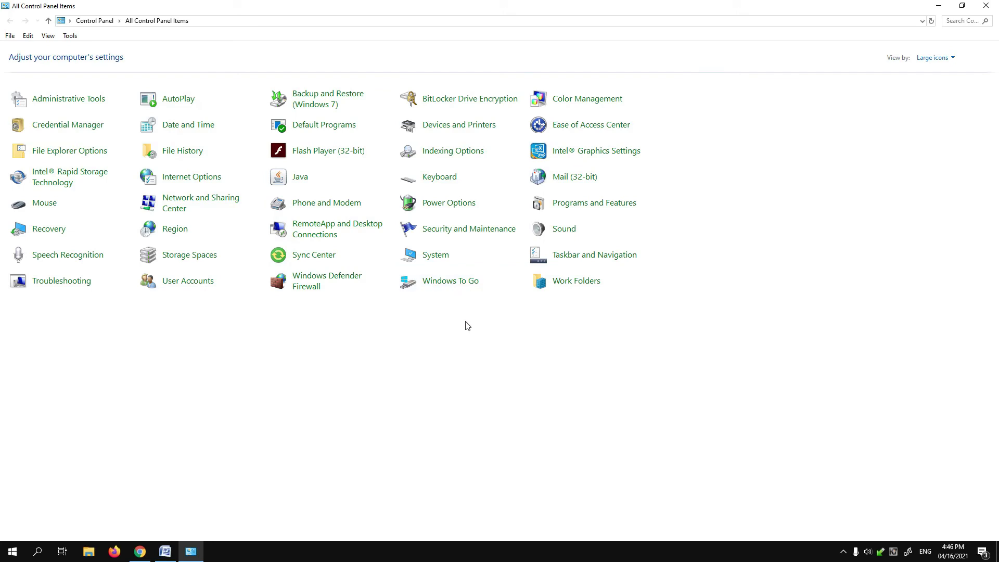
# - Search Windows for "gp" and launch the group policy editor again
pyautogui.click(42, 553)
pyautogui.write('c')
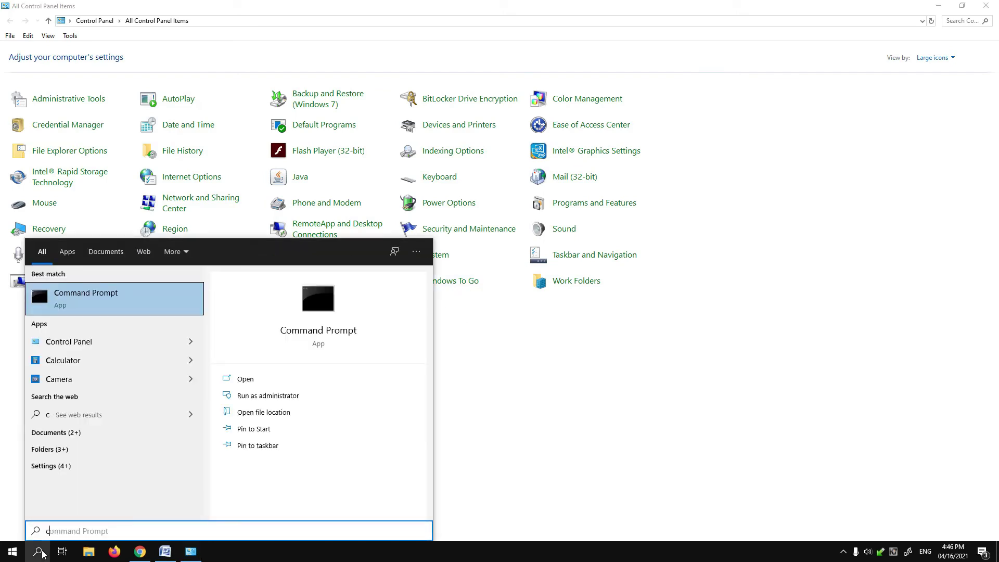
pyautogui.press('BackSpace')
pyautogui.write('gp')
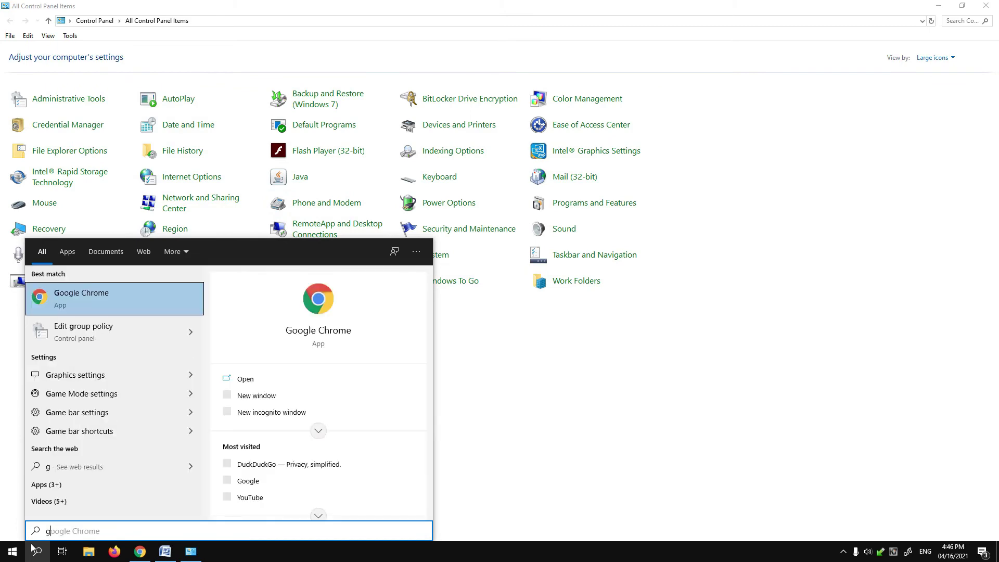
pyautogui.click(94, 292)
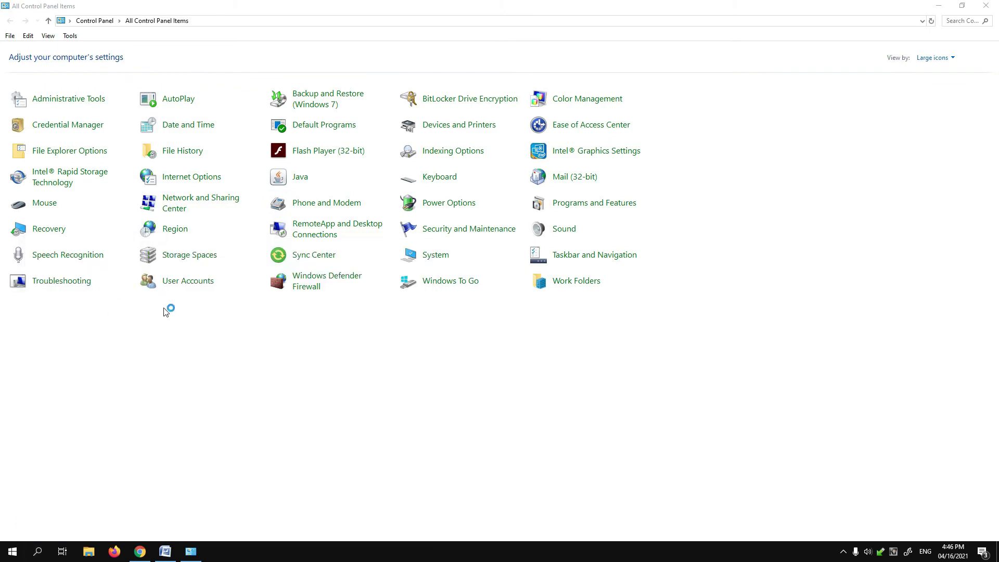
# - Widen the policy editor's console tree to show full folder names and float the window beside the Control Panel items
pyautogui.moveTo(343, 92); pyautogui.dragTo(711, 100)
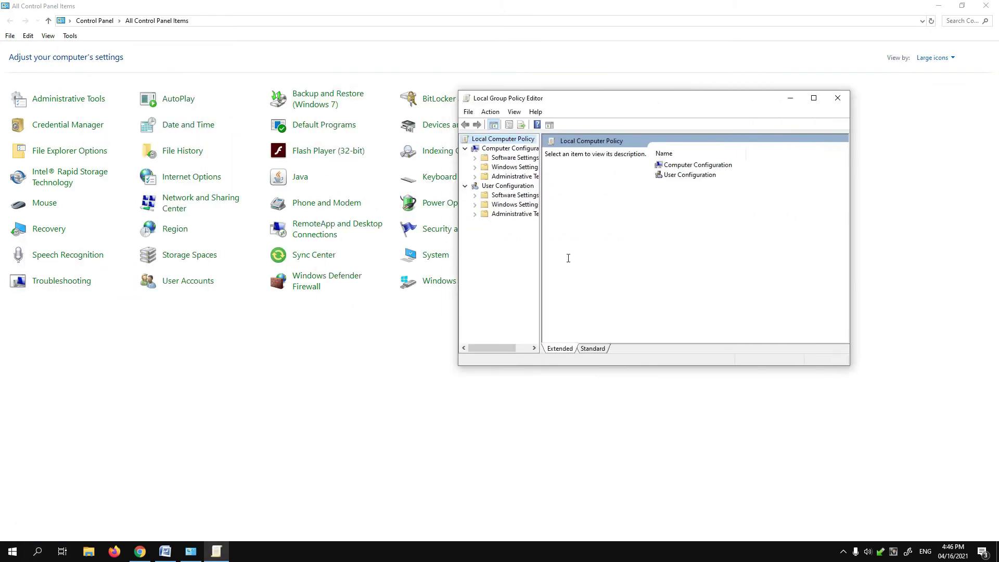
pyautogui.click(805, 98)
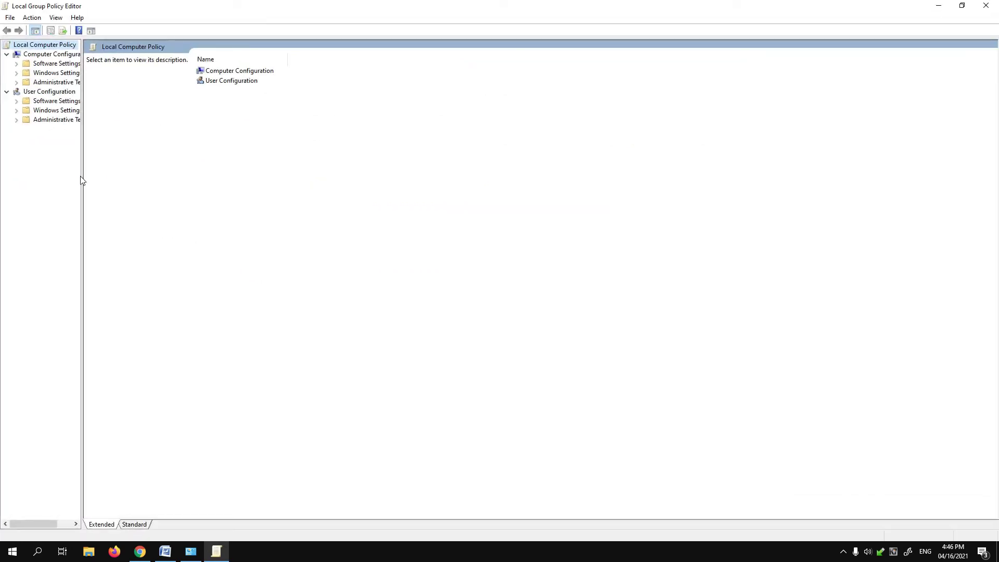
pyautogui.moveTo(81, 179); pyautogui.dragTo(235, 179)
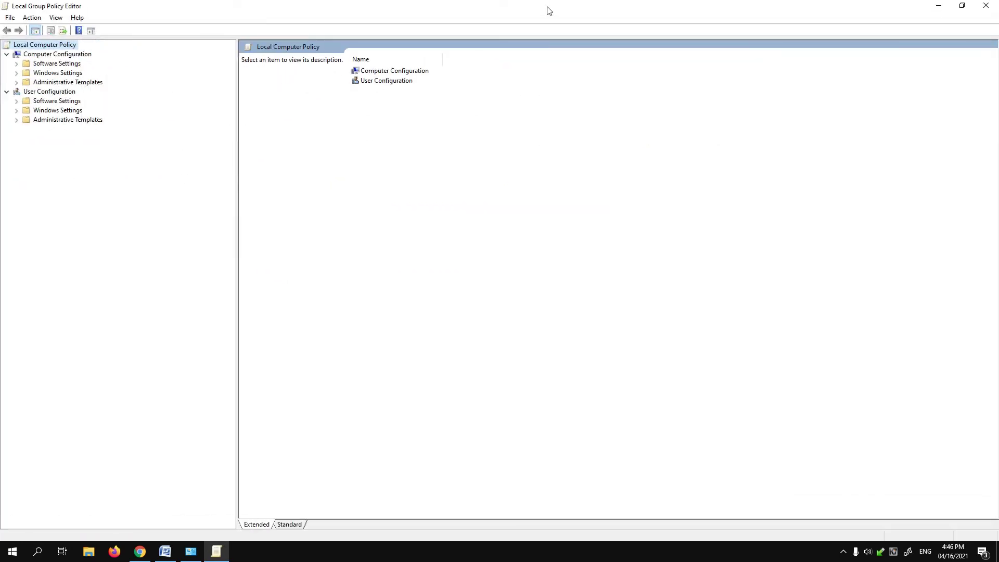
pyautogui.moveTo(546, 9); pyautogui.dragTo(775, 158)
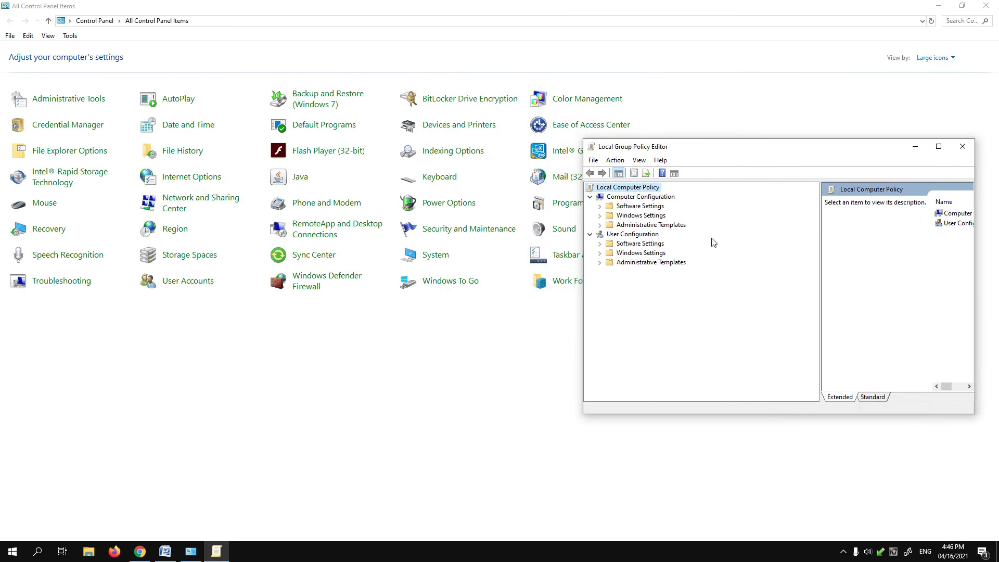
# - Browse to Control Panel under User Configuration's Administrative Templates, using the Standard view of the settings list
pyautogui.doubleClick(634, 265)
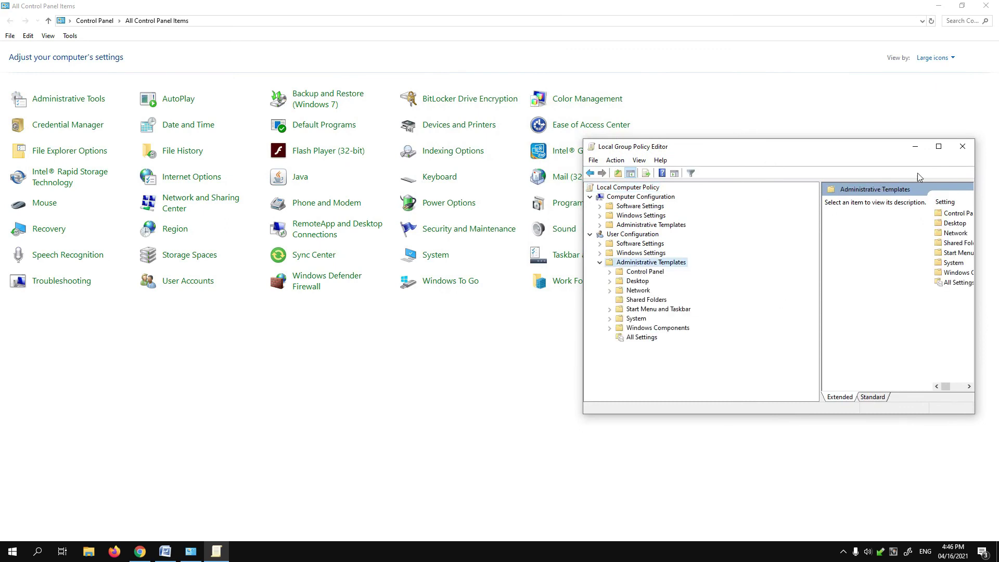
pyautogui.click(872, 397)
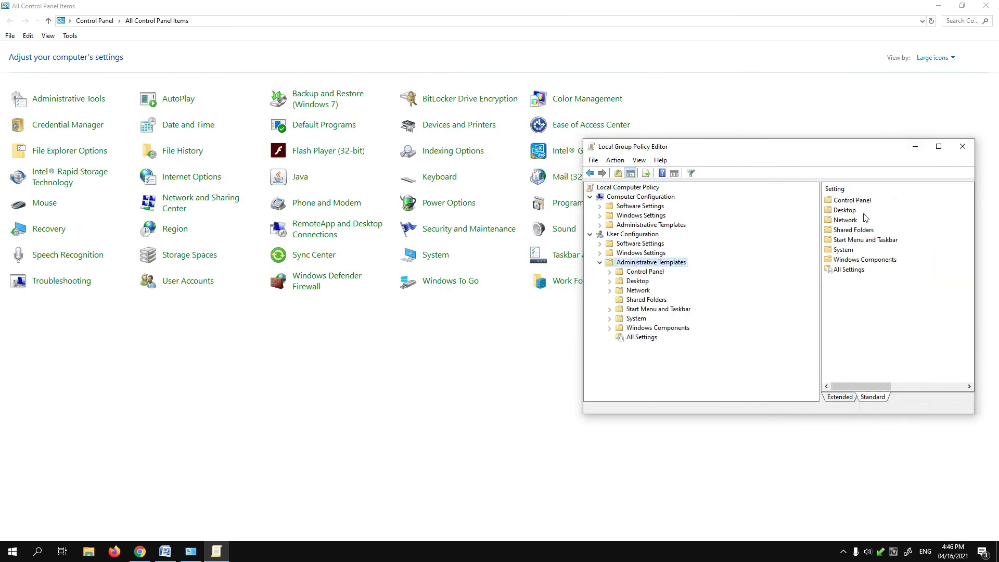
pyautogui.moveTo(852, 159); pyautogui.dragTo(786, 164)
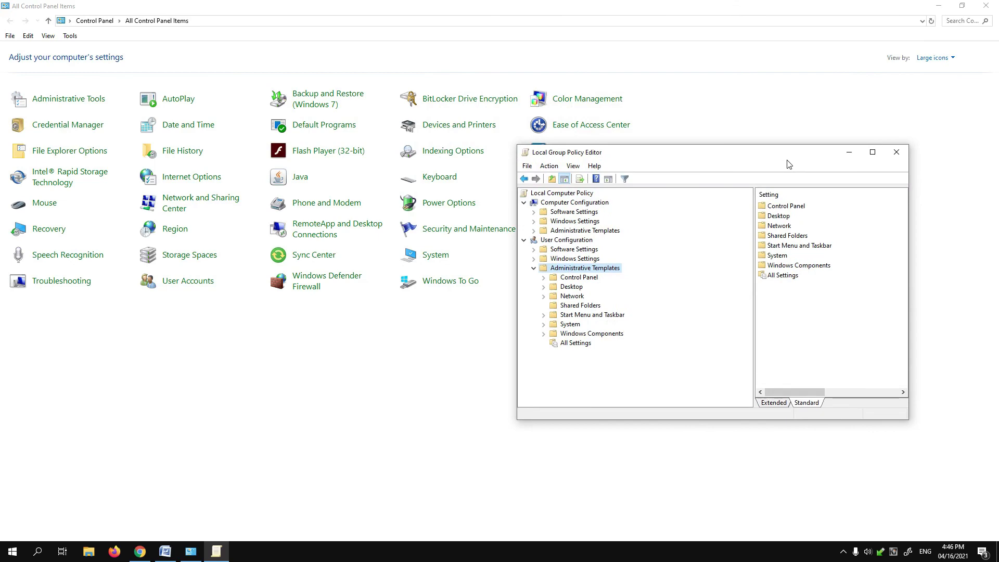
pyautogui.doubleClick(781, 207)
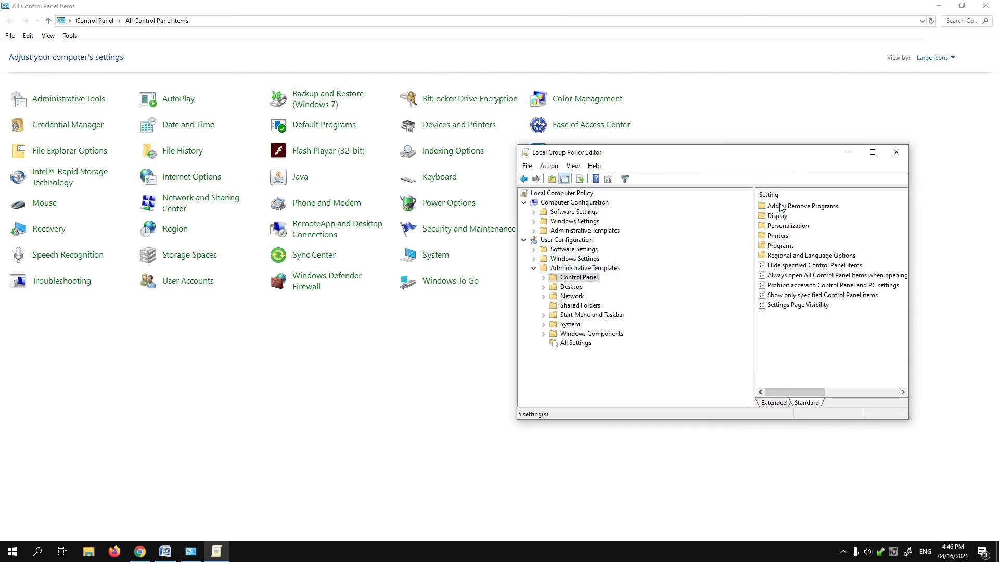
# - Open the "Hide specified Control Panel items" policy and display its list of disallowed items, moving both dialogs aside
pyautogui.doubleClick(793, 267)
pyautogui.moveTo(231, 89); pyautogui.dragTo(571, 146)
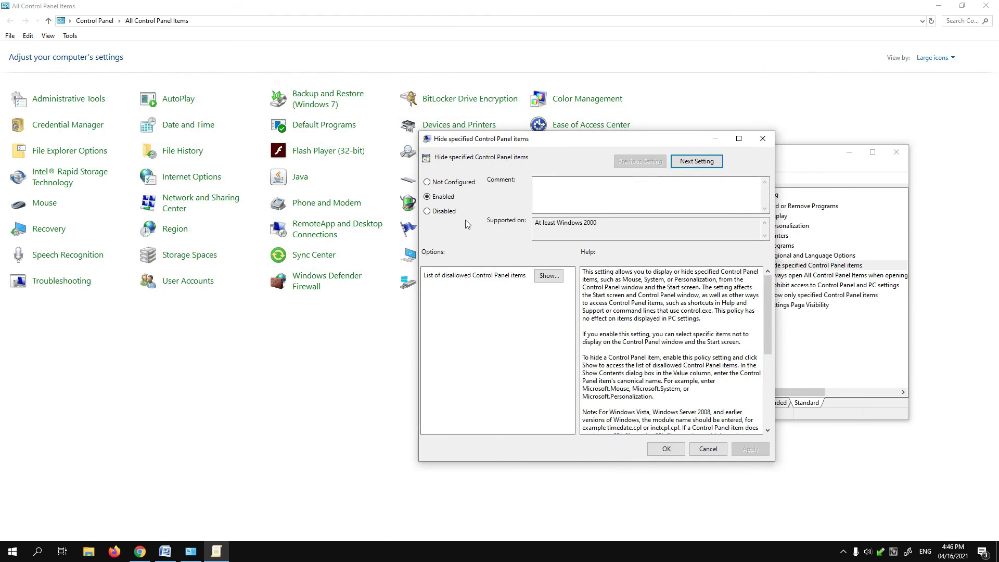
pyautogui.click(547, 278)
pyautogui.moveTo(198, 108); pyautogui.dragTo(579, 243)
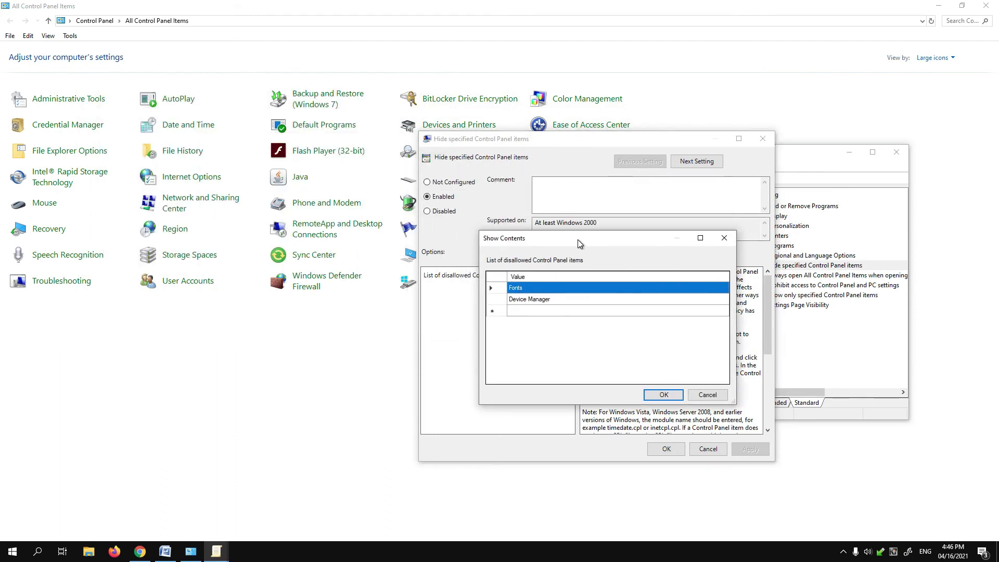
# - Remove "Device Manager" from the list of disallowed Control Panel items, apply the policy and close its dialog
pyautogui.click(544, 302)
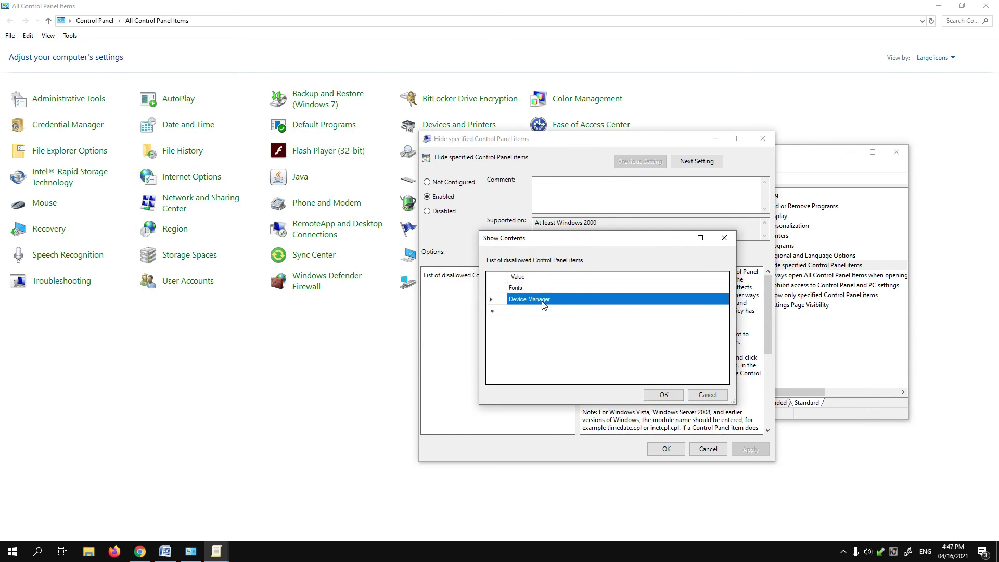
pyautogui.click(544, 301)
pyautogui.click(547, 299)
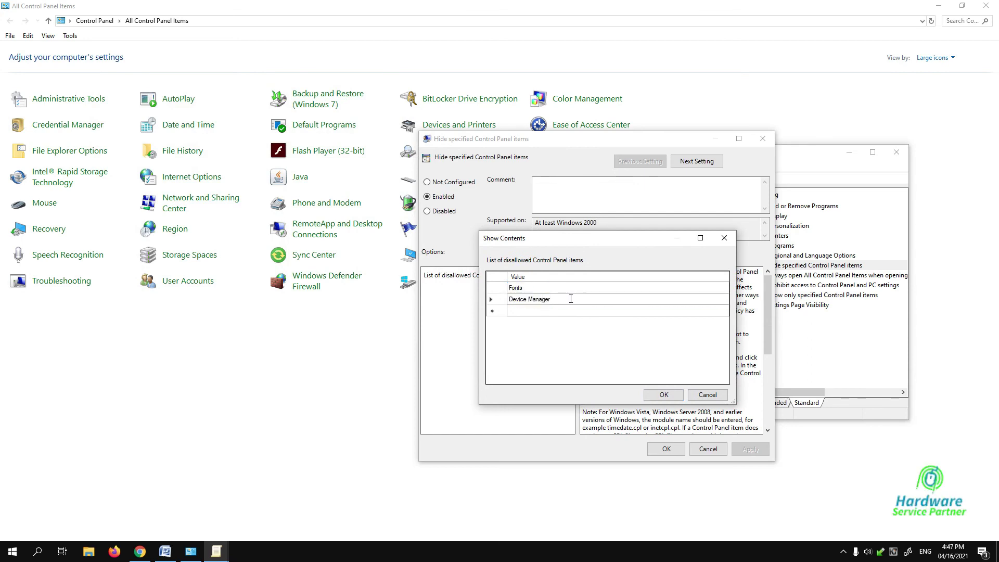
pyautogui.press('BackSpace')
pyautogui.press('BackSpace')
pyautogui.press('BackSpace')
pyautogui.press('BackSpace')
pyautogui.press('BackSpace')
pyautogui.press('BackSpace')
pyautogui.press('BackSpace')
pyautogui.press('BackSpace')
pyautogui.press('BackSpace')
pyautogui.press('BackSpace')
pyautogui.press('BackSpace')
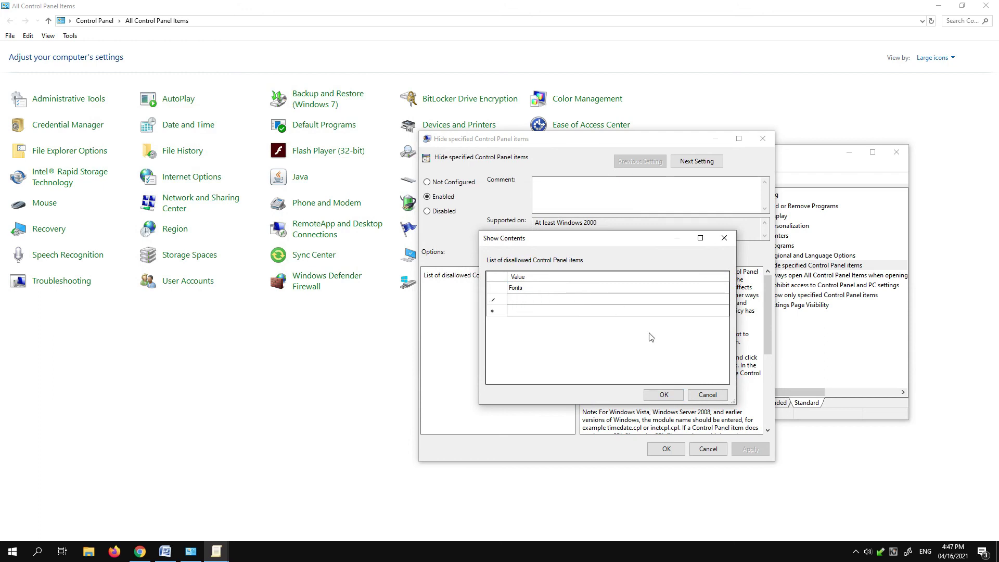
pyautogui.click(665, 395)
pyautogui.click(746, 448)
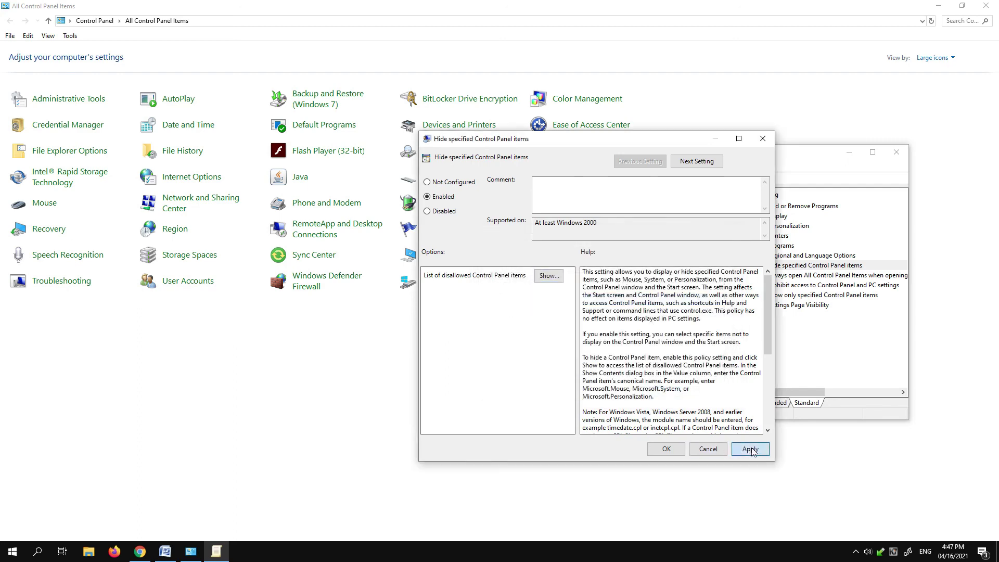
pyautogui.click(667, 450)
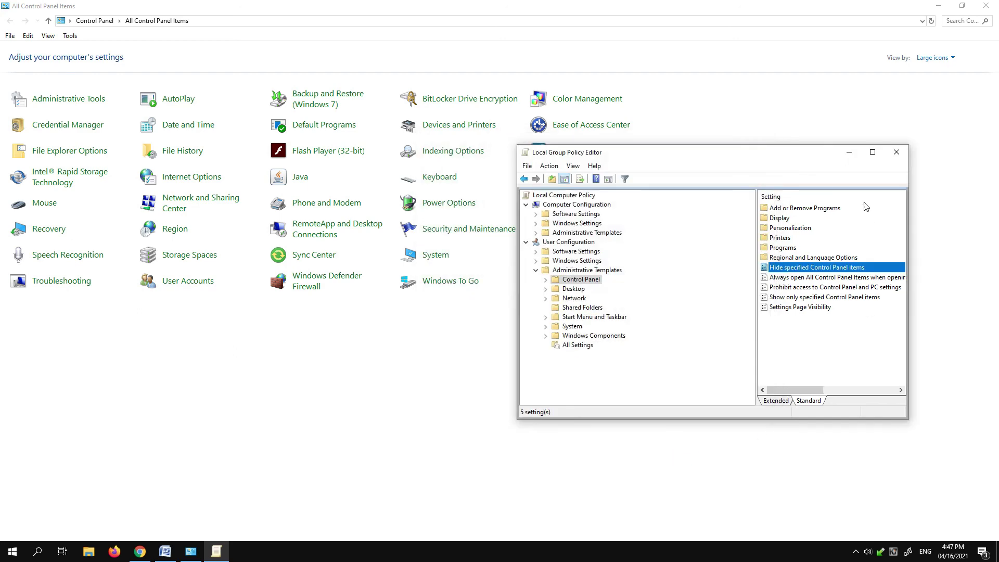
# - Minimize the policy editor, close the outdated Control Panel window and reopen Control Panel by searching Windows for "con"
pyautogui.click(850, 154)
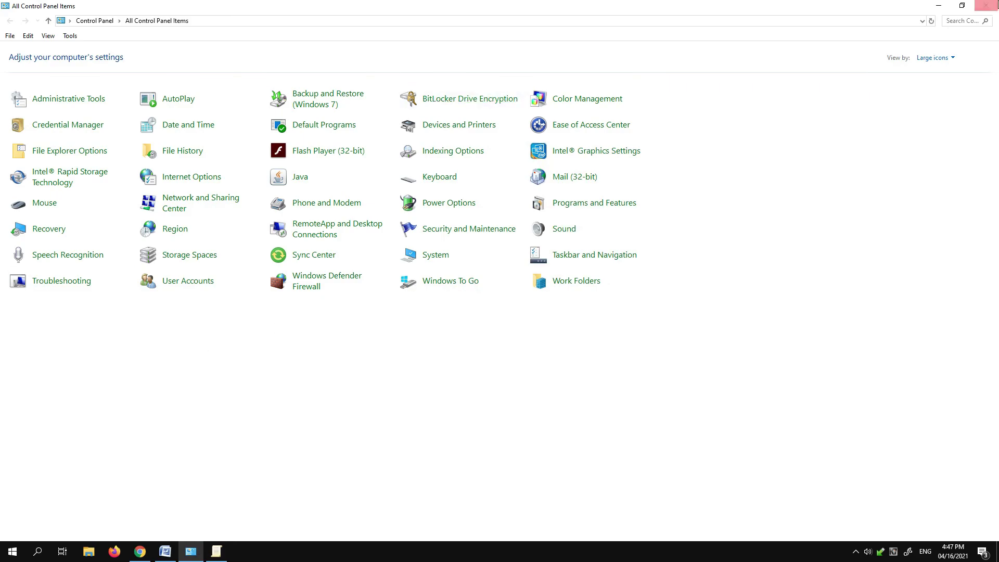
pyautogui.click(986, 5)
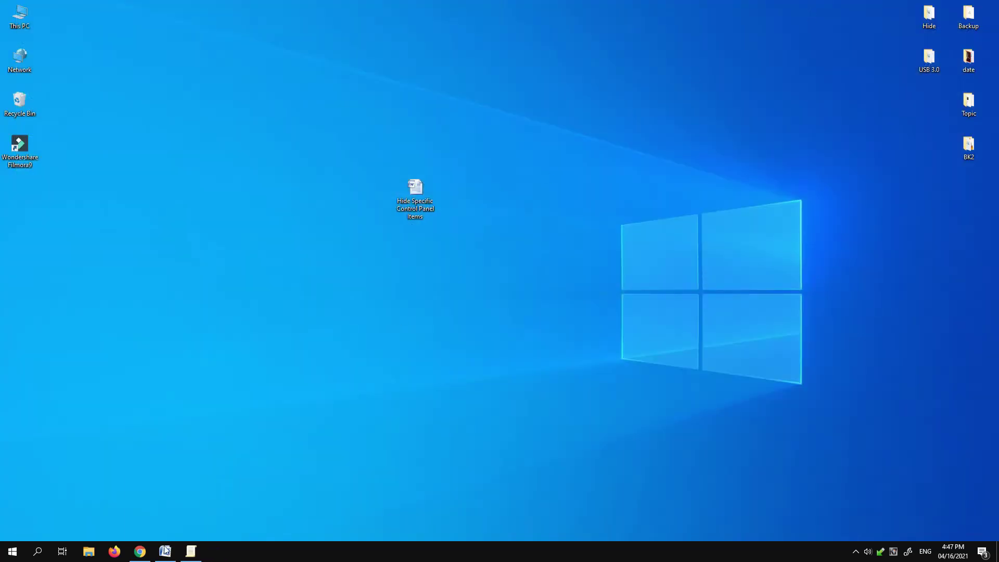
pyautogui.click(40, 553)
pyautogui.write('con')
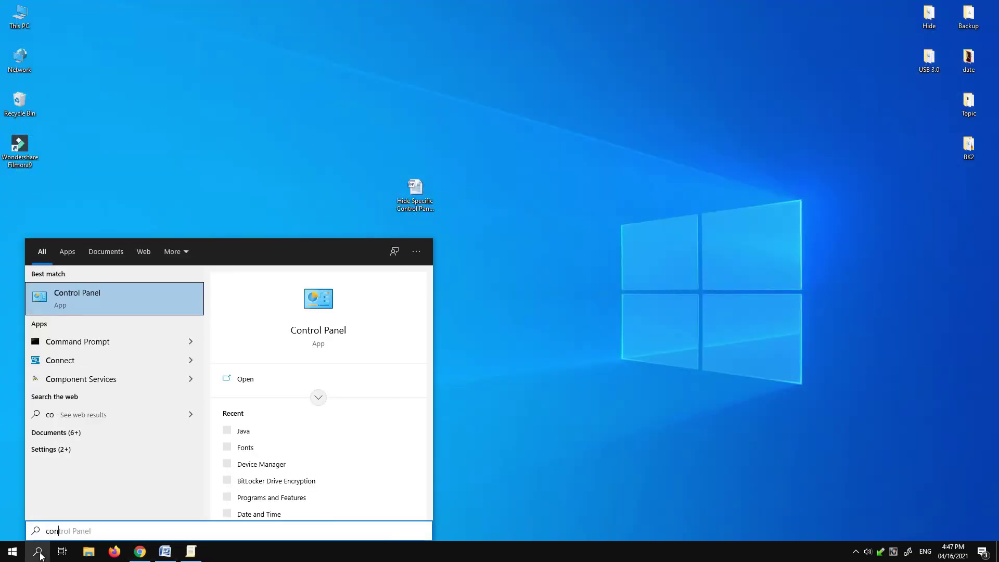
pyautogui.click(60, 297)
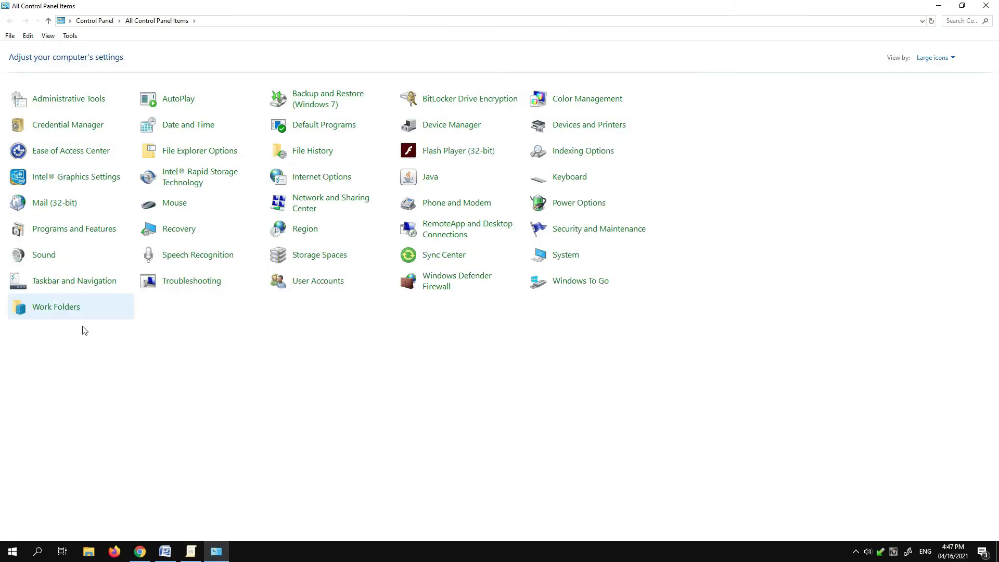